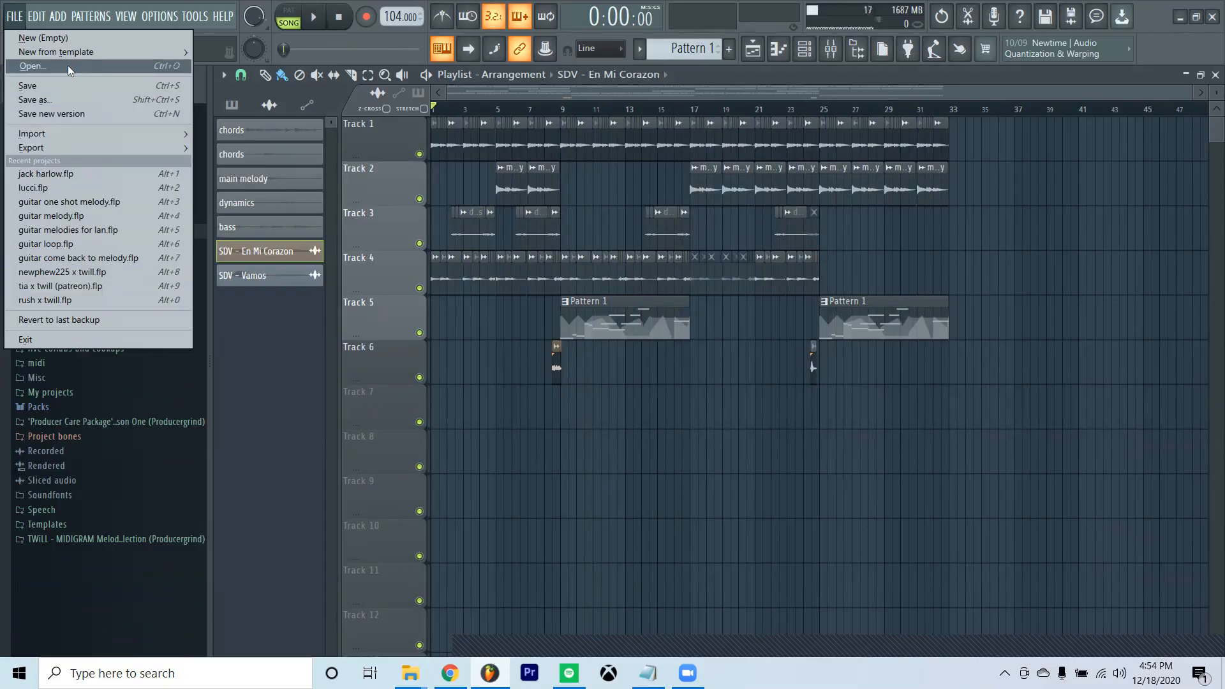
# Open the yfn lucci 1.flp project, play Pattern 2's Omnisphere chords, and highlight the first chord's three upper notes.
pyautogui.click(68, 66)
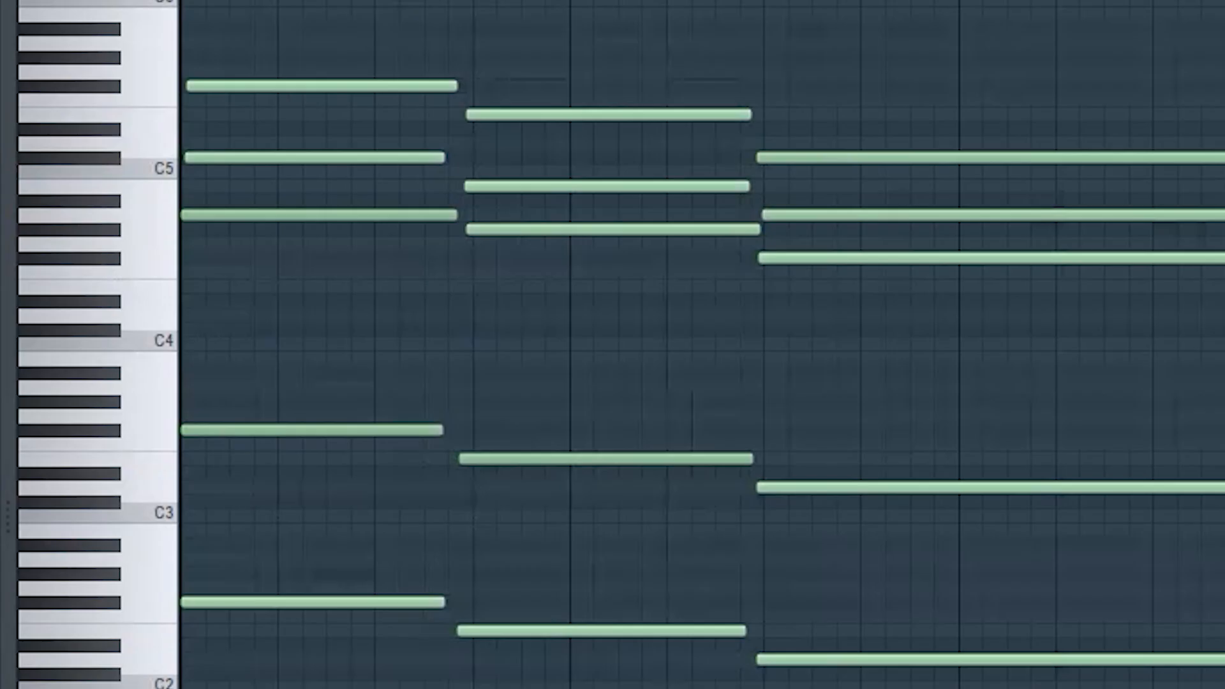
pyautogui.press('space')
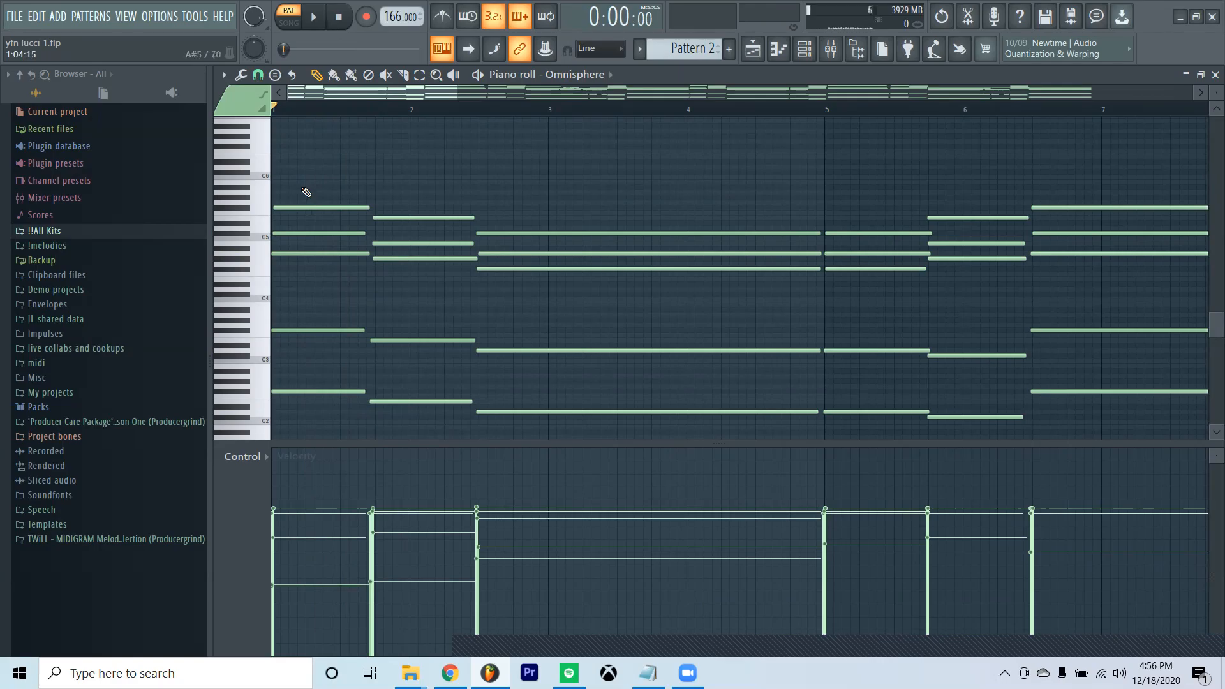
pyautogui.moveTo(252, 8); pyautogui.dragTo(302, 276)
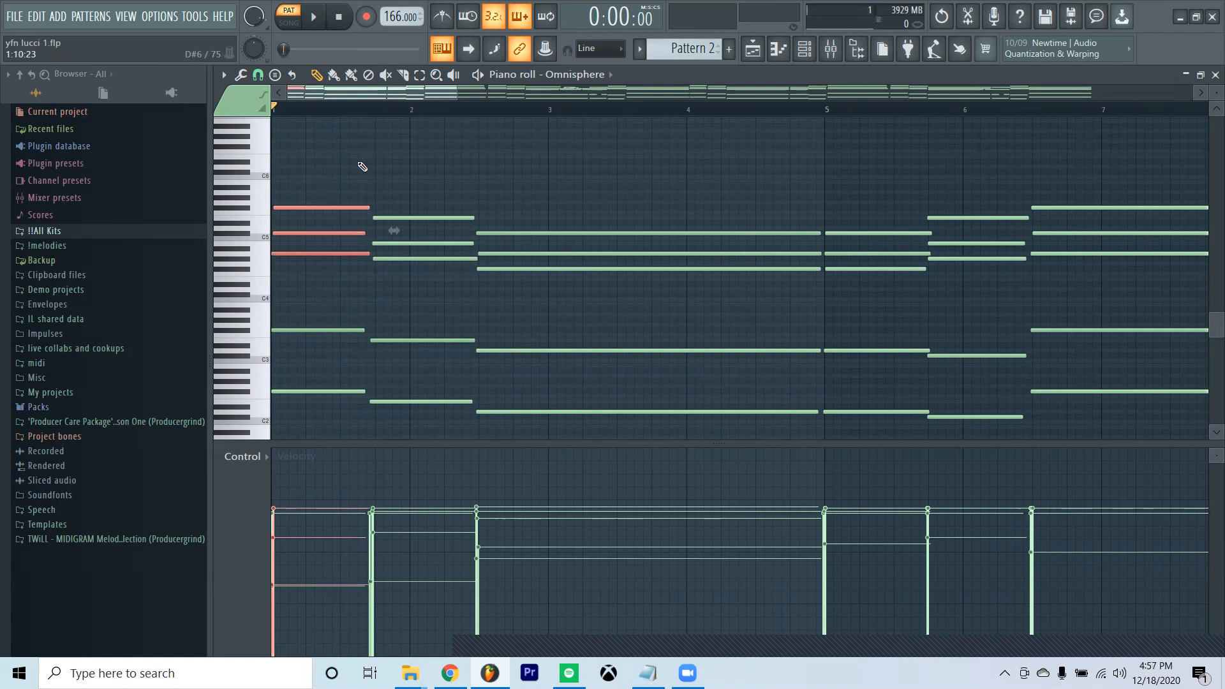
pyautogui.keyDown('ctrl'); pyautogui.click(361, 167); pyautogui.keyUp('ctrl')
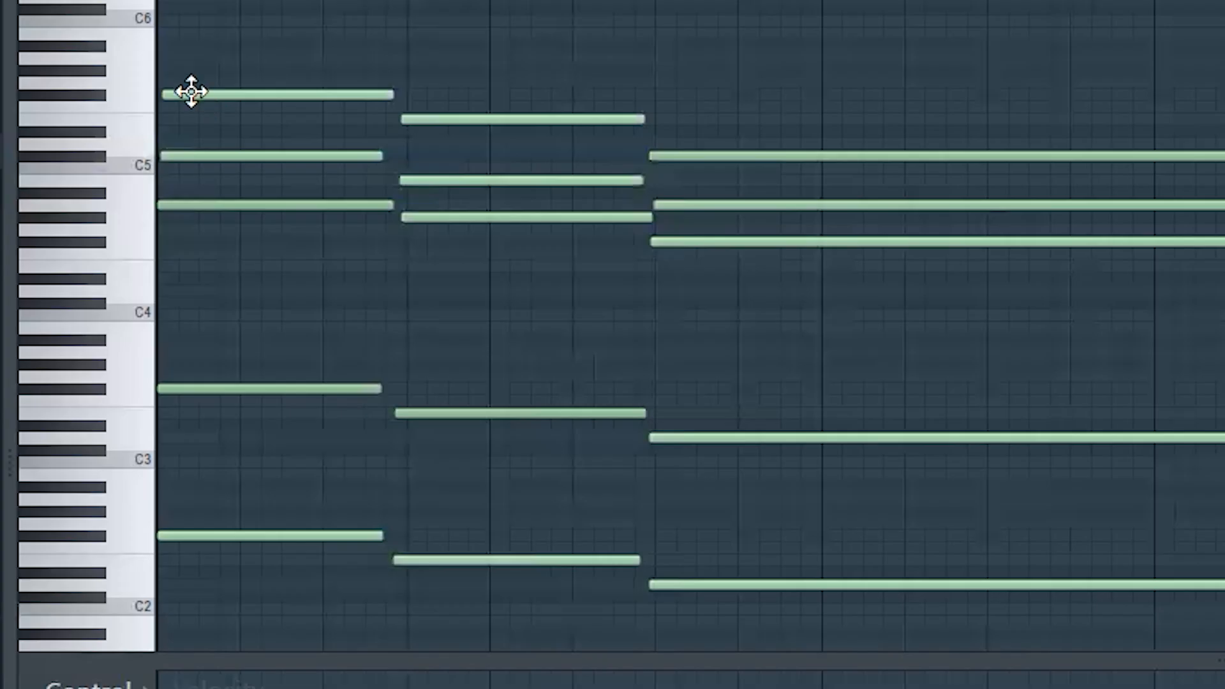
# Try lowering the first chord's top note to F5 and E5, playing back each version.
pyautogui.moveTo(284, 207); pyautogui.dragTo(284, 214)
pyautogui.press('space')
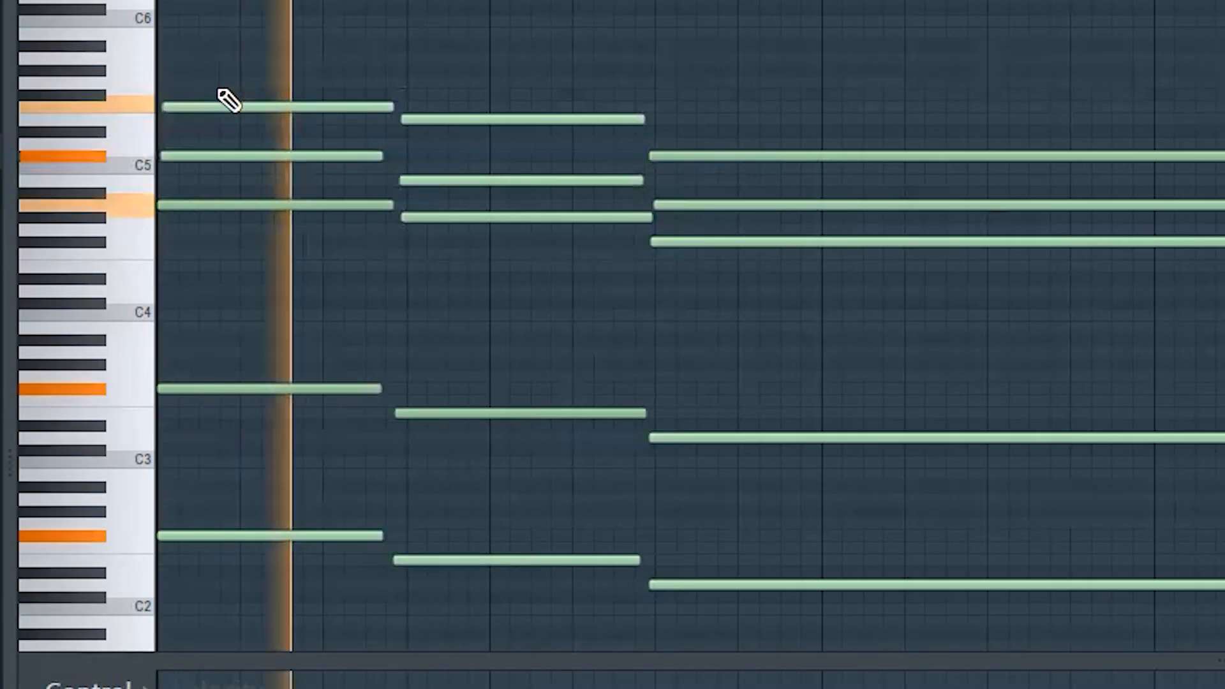
pyautogui.press('space')
pyautogui.moveTo(213, 109); pyautogui.dragTo(209, 129)
pyautogui.press('space')
pyautogui.press('space')
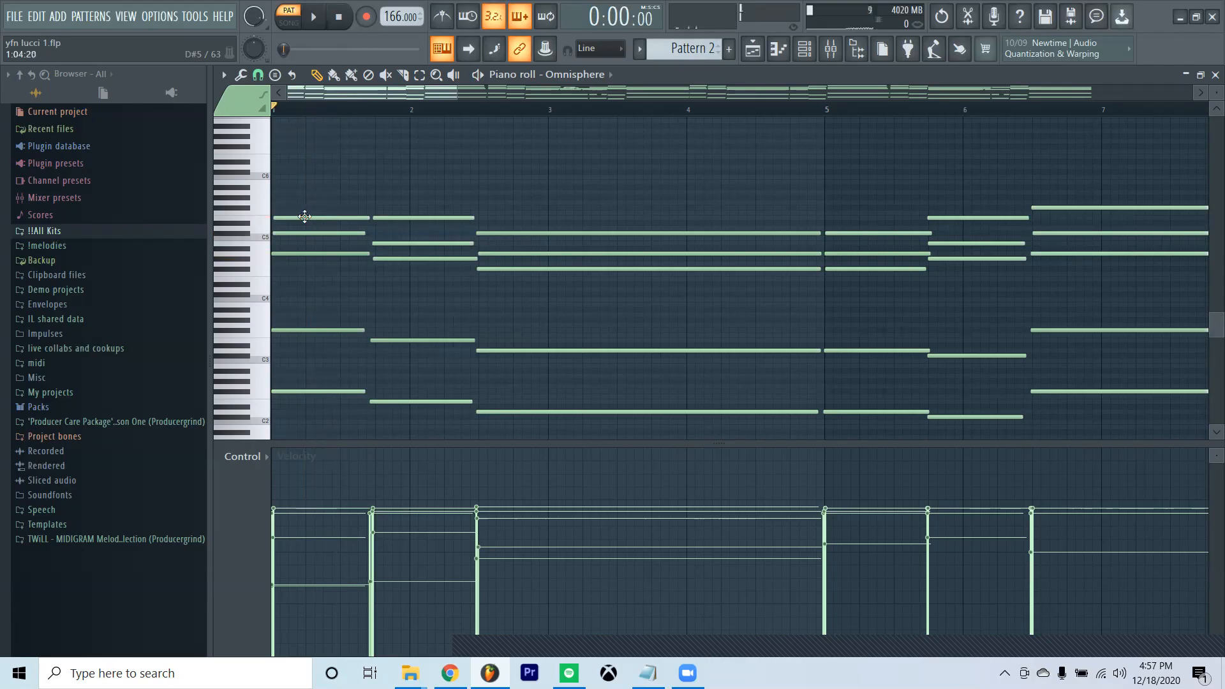
# Play back the altered first chord, and raise its top note two semitones to F#5.
pyautogui.moveTo(298, 209); pyautogui.dragTo(357, 260)
pyautogui.click(357, 190)
pyautogui.press('space')
pyautogui.press('space')
pyautogui.click(327, 218)
pyautogui.press('Up')
pyautogui.press('Up')
# Delete the highest note from each of the first three chords in the Omnisphere piano roll.
pyautogui.scroll(-3, 332, 224)
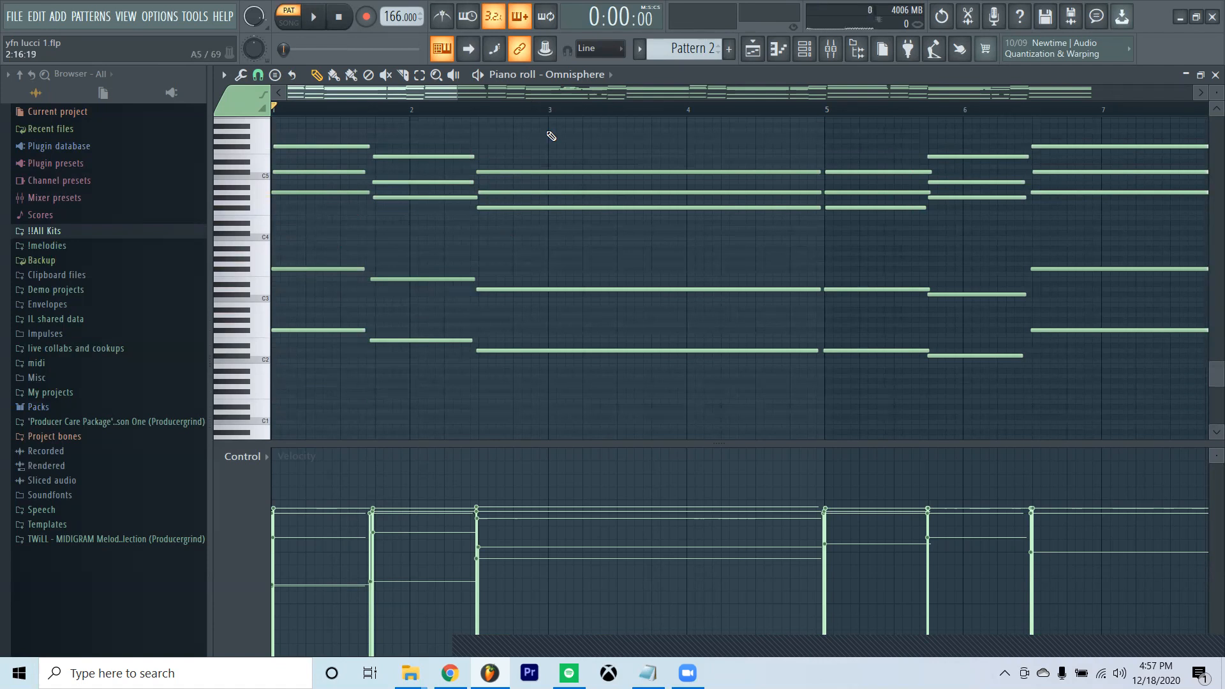
pyautogui.scroll(-4, 543, 107)
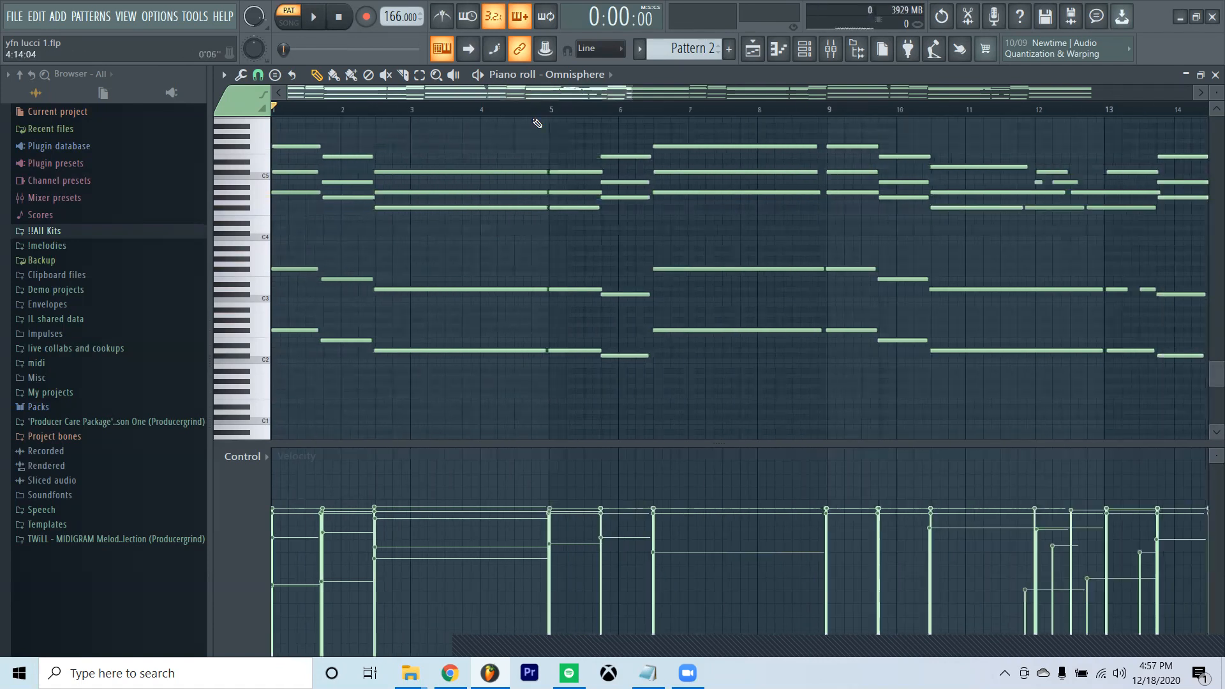
pyautogui.scroll(1, 564, 178)
pyautogui.moveTo(903, 95); pyautogui.dragTo(587, 110)
pyautogui.scroll(4, 526, 162)
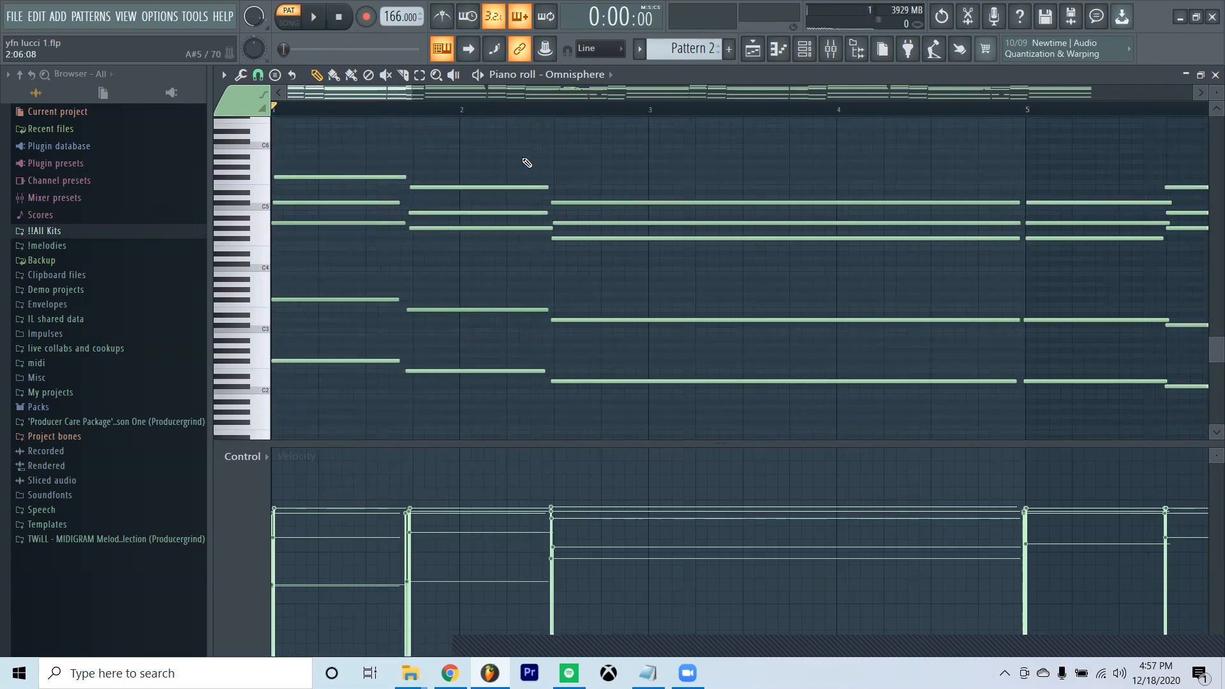
pyautogui.moveTo(411, 93); pyautogui.dragTo(474, 102)
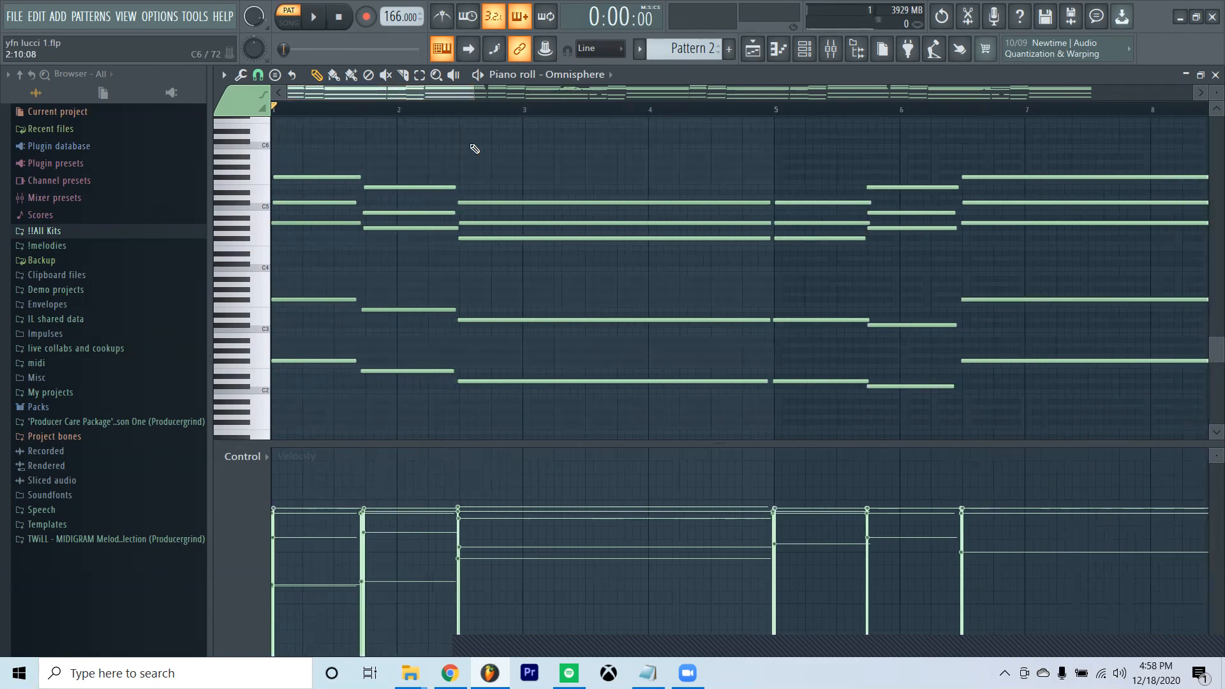
pyautogui.scroll(1, 545, 200)
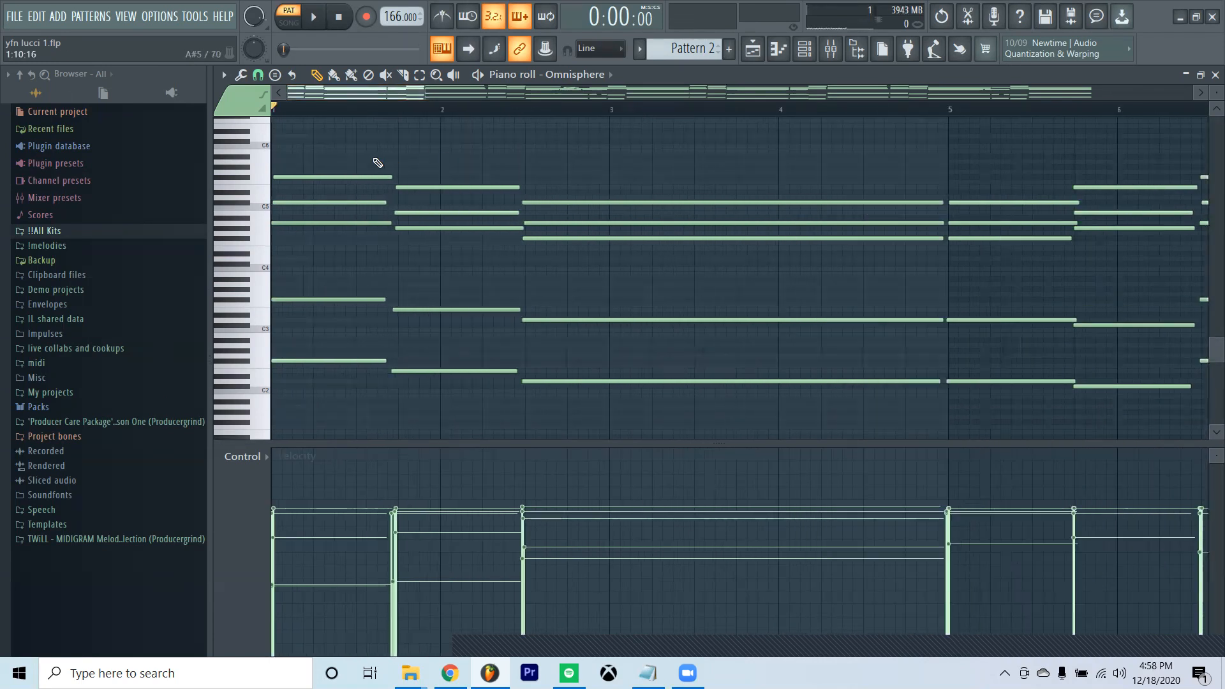
pyautogui.rightClick(468, 186)
pyautogui.rightClick(378, 177)
pyautogui.rightClick(613, 203)
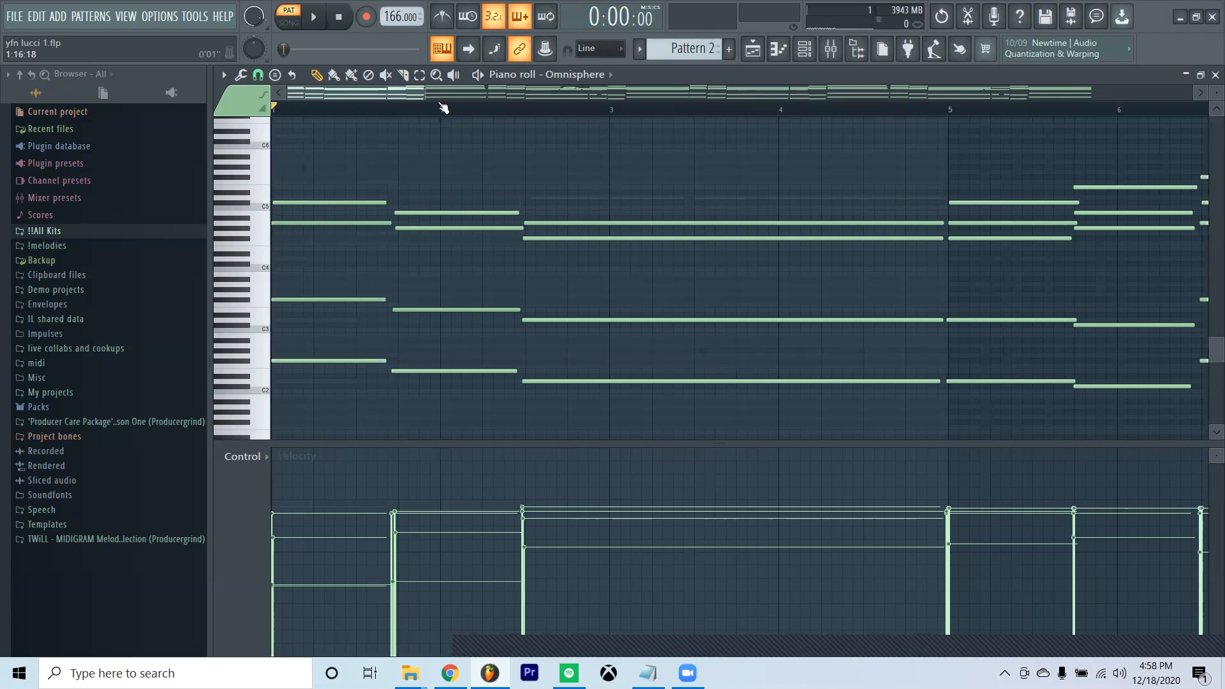
# Audition individual keys on the piano roll keyboard, including F#4 and F#5.
pyautogui.click(245, 307)
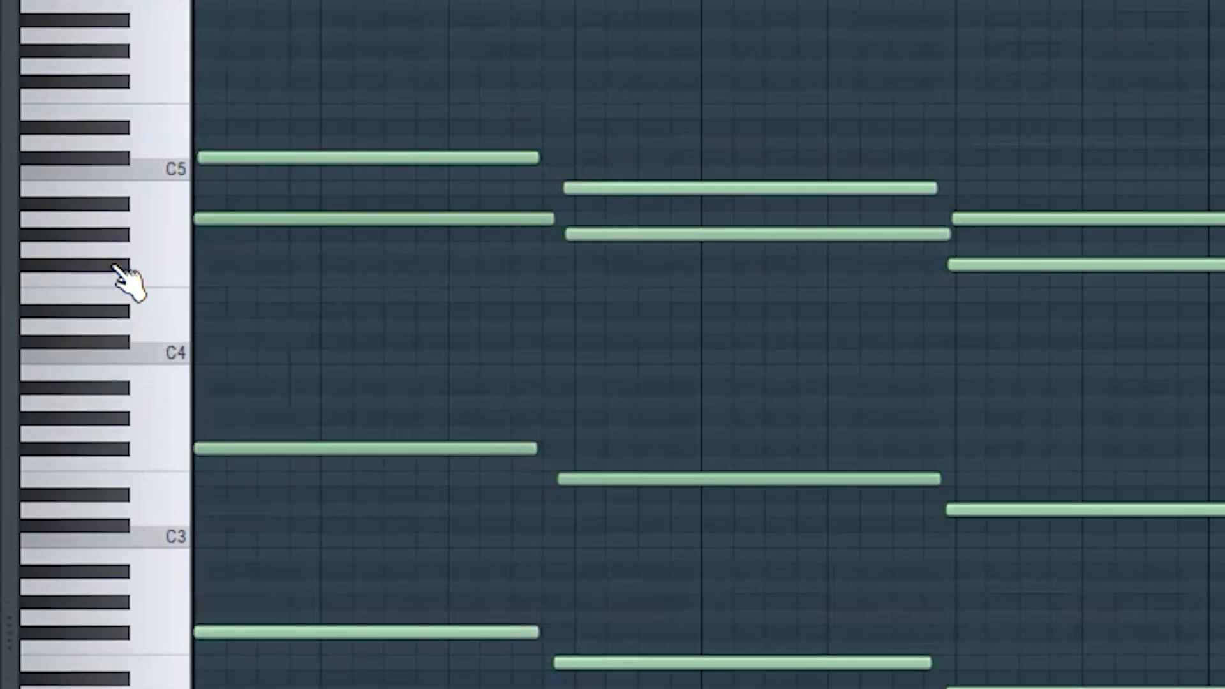
pyautogui.click(116, 268)
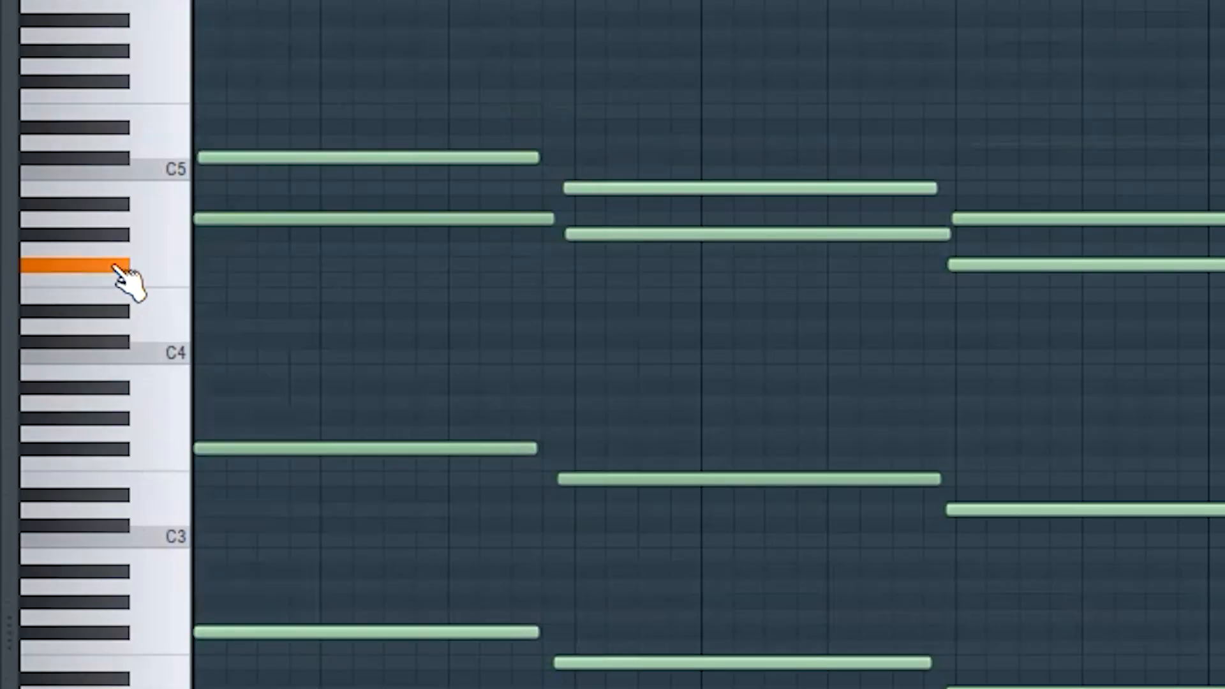
pyautogui.click(96, 83)
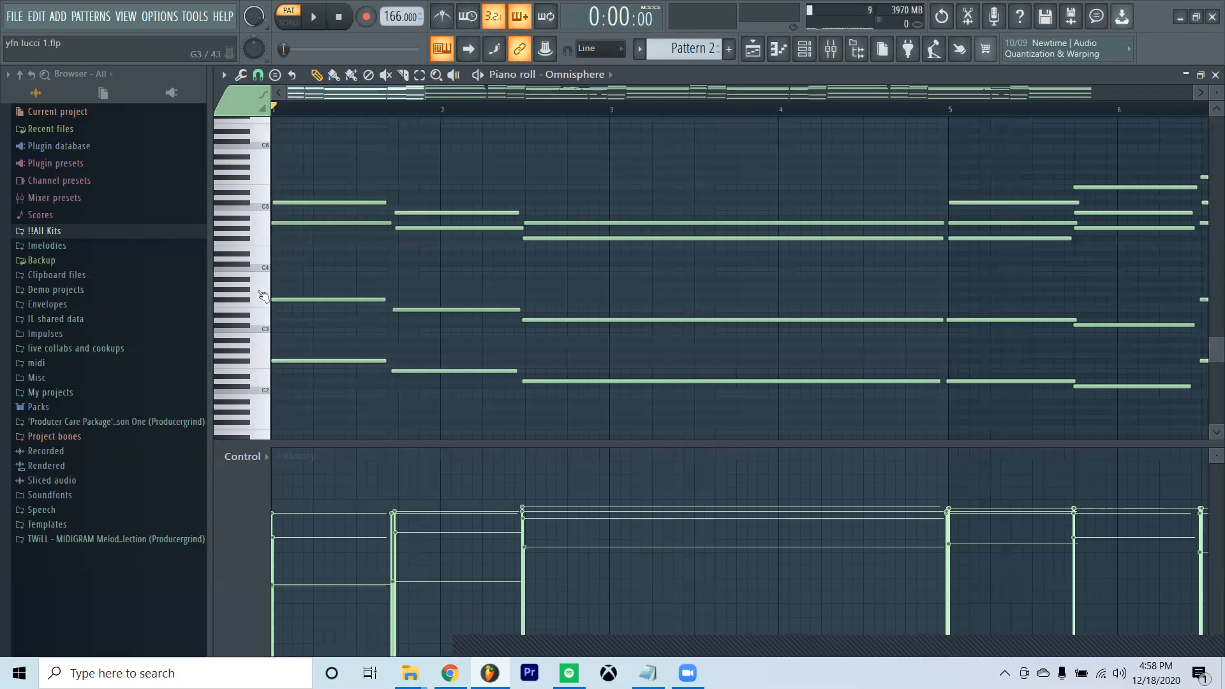
# Try transposing the first chord's two upper notes down an octave and play back the result.
pyautogui.moveTo(310, 189); pyautogui.dragTo(334, 252)
pyautogui.hotkey('ctrl', 'Down')
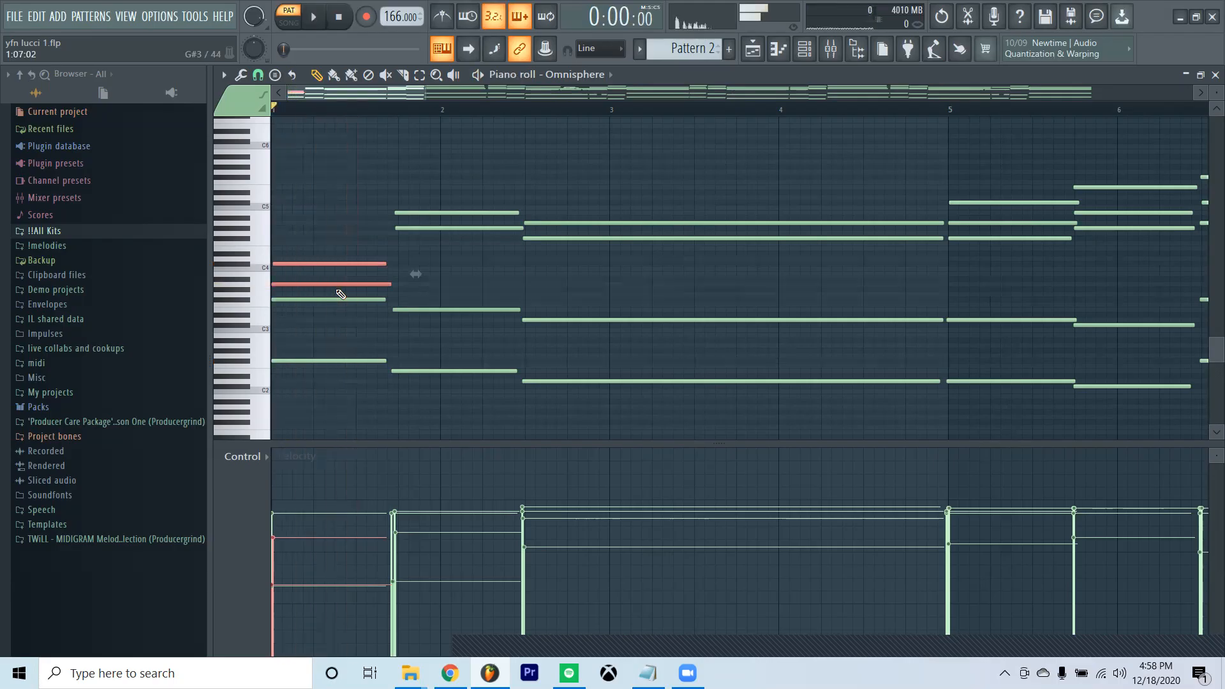
pyautogui.moveTo(300, 213); pyautogui.dragTo(351, 384)
pyautogui.hotkey('ctrl', 'Up')
pyautogui.press('space')
pyautogui.press('space')
# Transpose the first chord's two selected notes back up an octave and deselect them.
pyautogui.hotkey('ctrl', 'z')
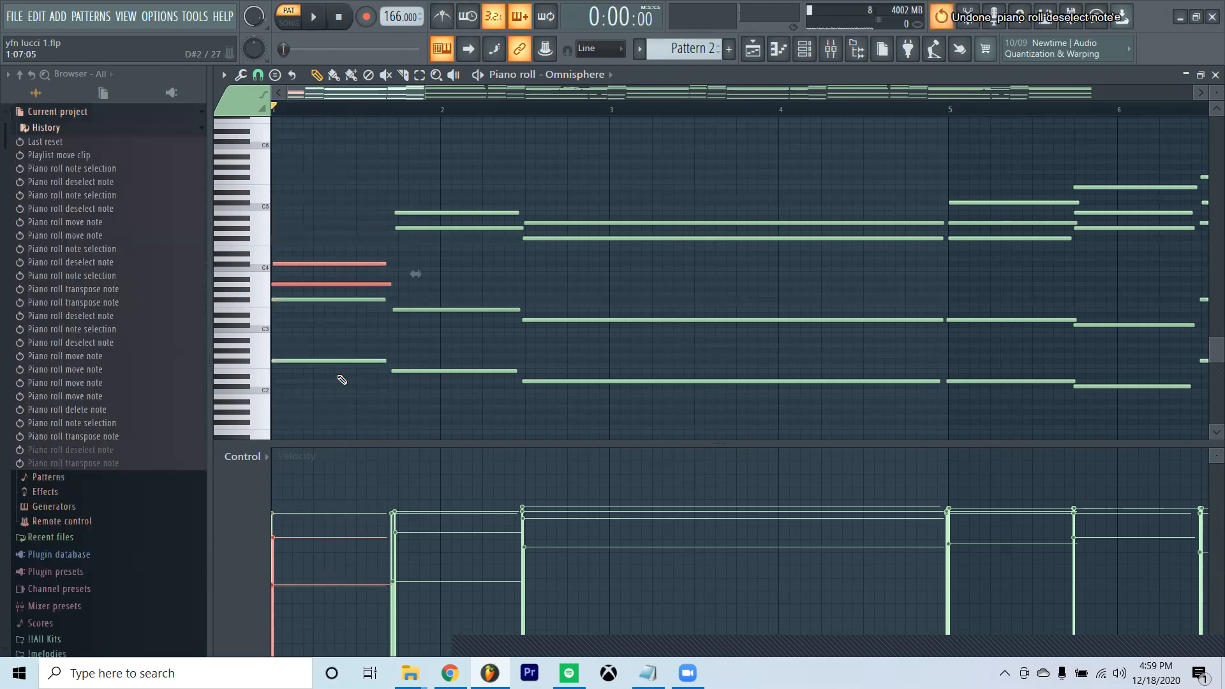
pyautogui.hotkey('ctrl', 'Up')
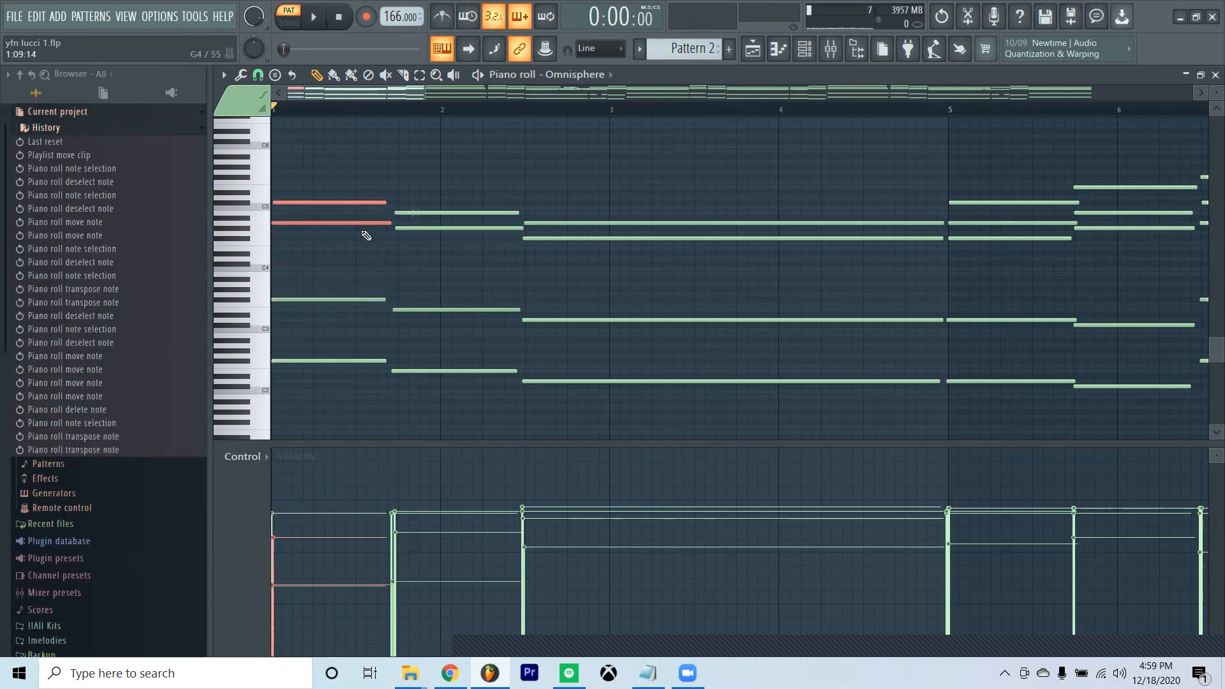
pyautogui.click(306, 183)
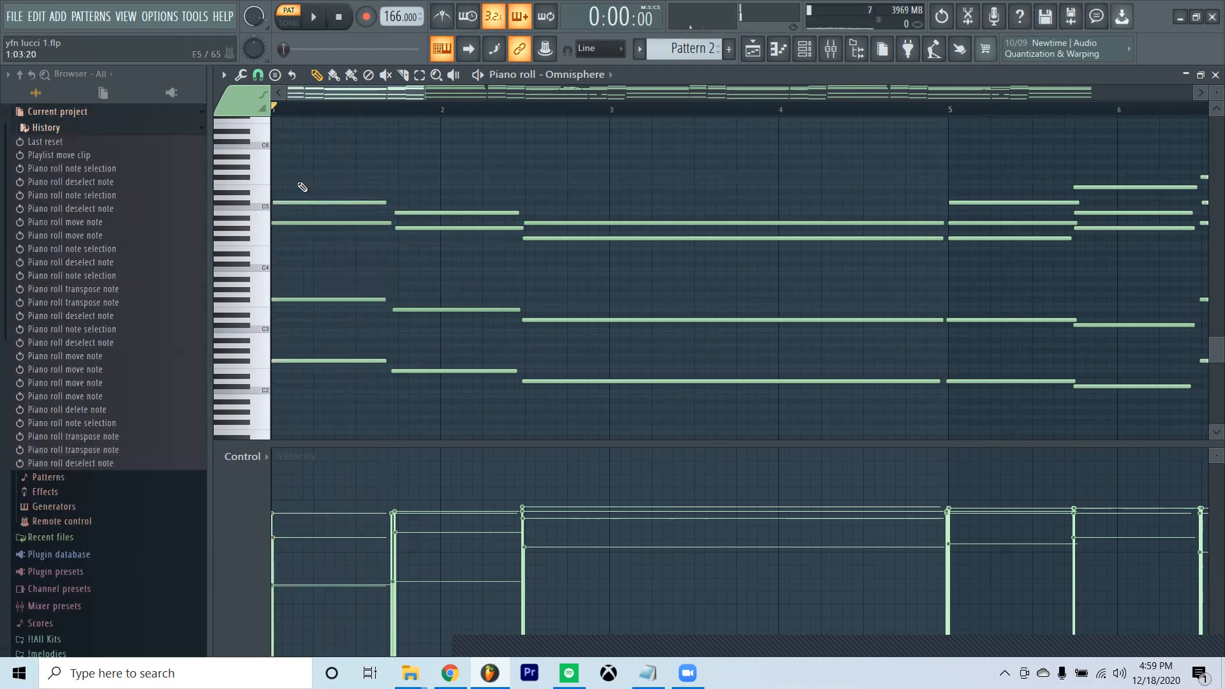
# Add an F#5 note on top of the first chord and play it back.
pyautogui.click(301, 178)
pyautogui.press('space')
pyautogui.press('space')
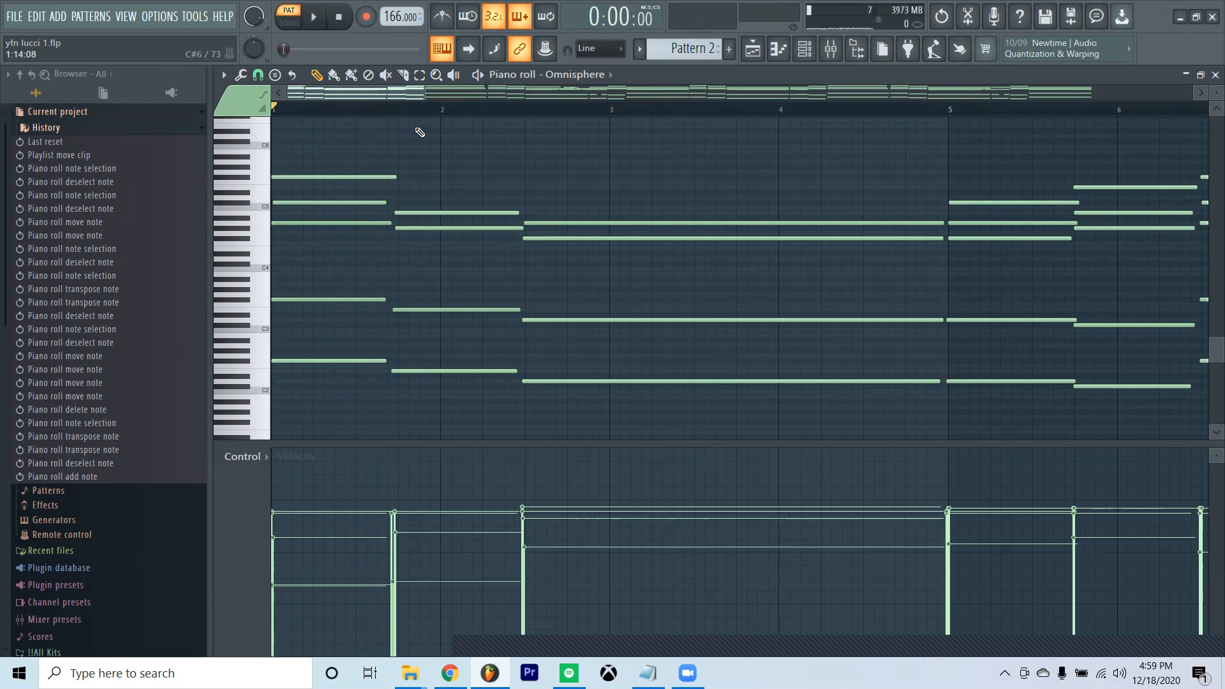
pyautogui.press('space')
pyautogui.press('space')
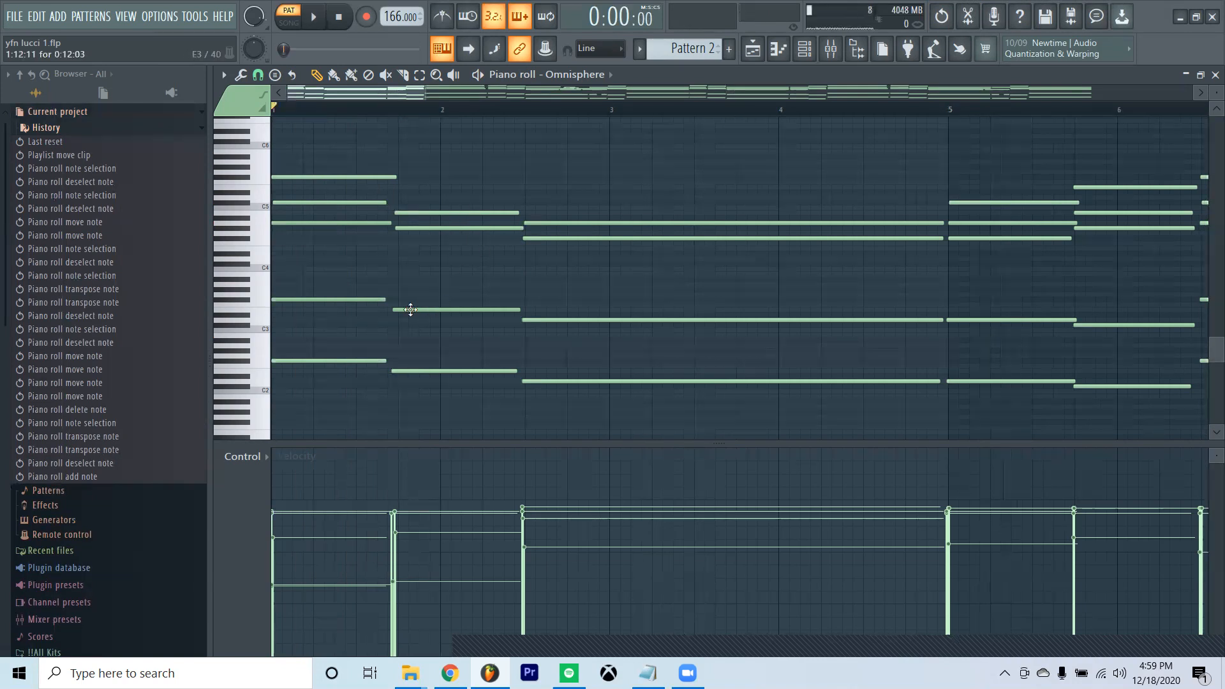
# Audition the individual notes of the second and third chords in the piano roll.
pyautogui.click(410, 309)
pyautogui.click(414, 227)
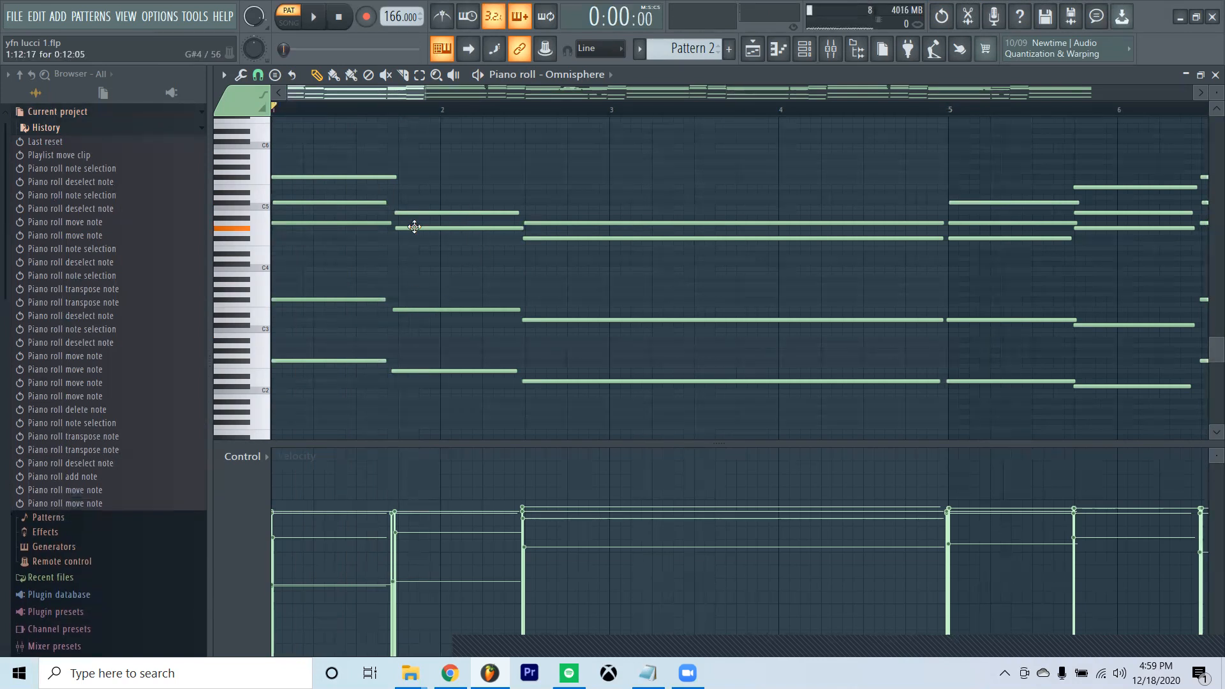
pyautogui.click(411, 213)
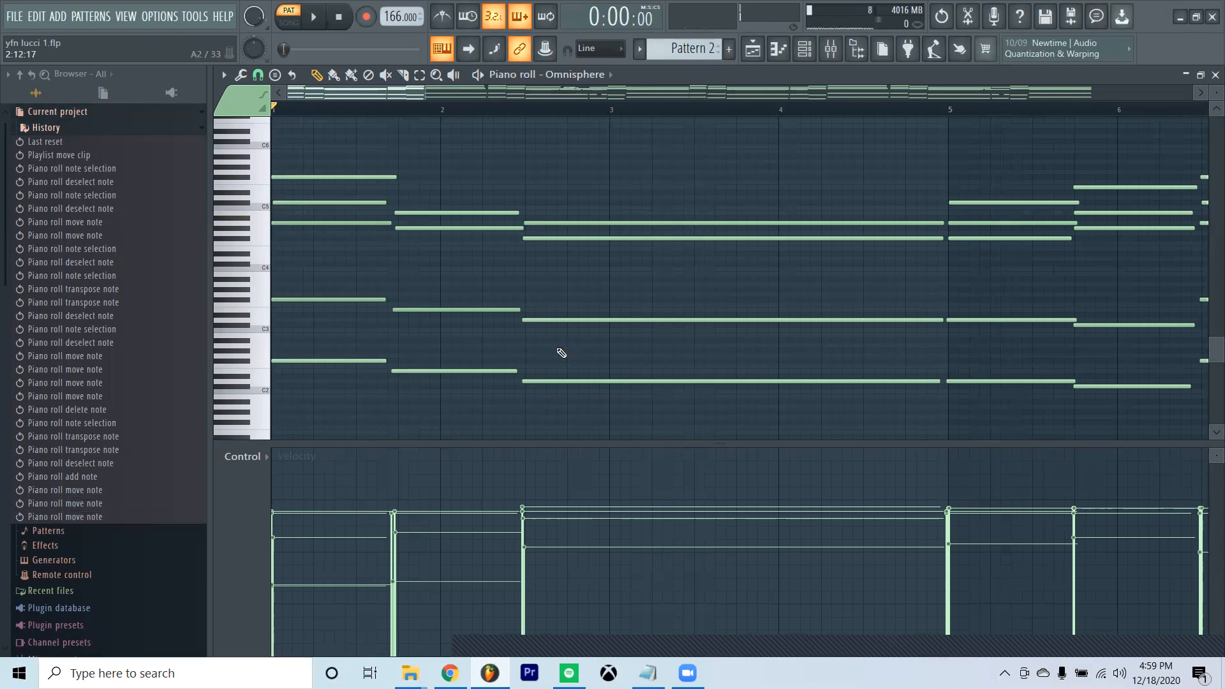
pyautogui.click(530, 319)
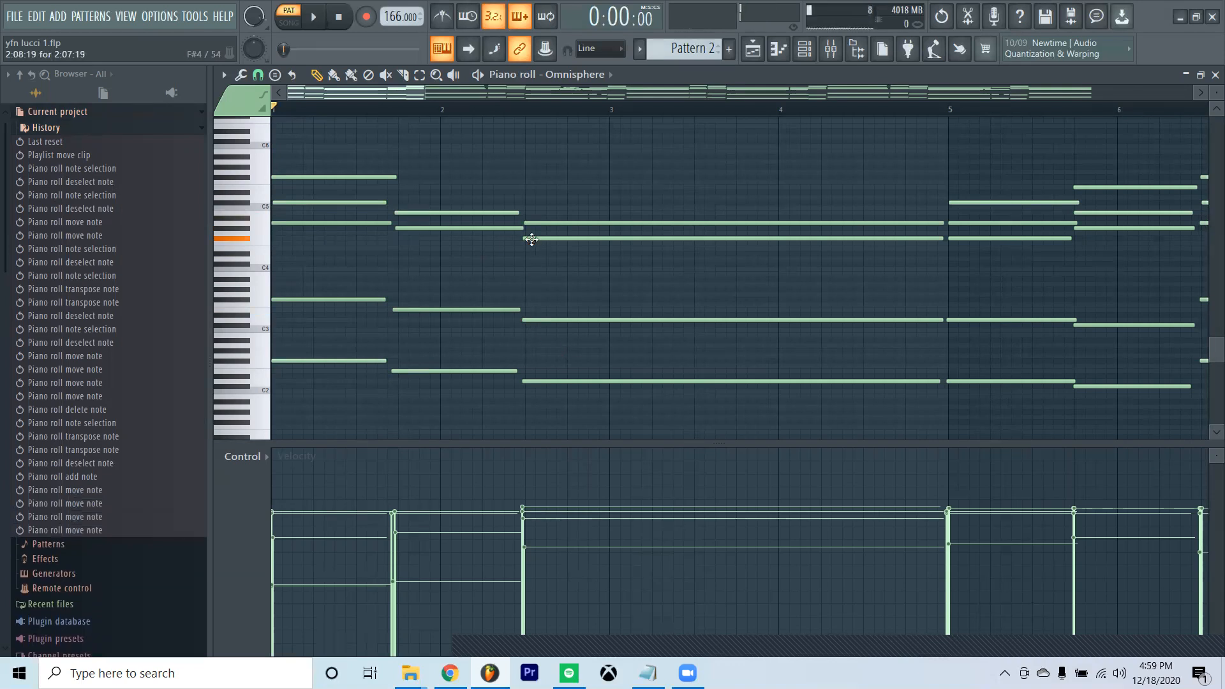
pyautogui.click(532, 239)
pyautogui.click(537, 224)
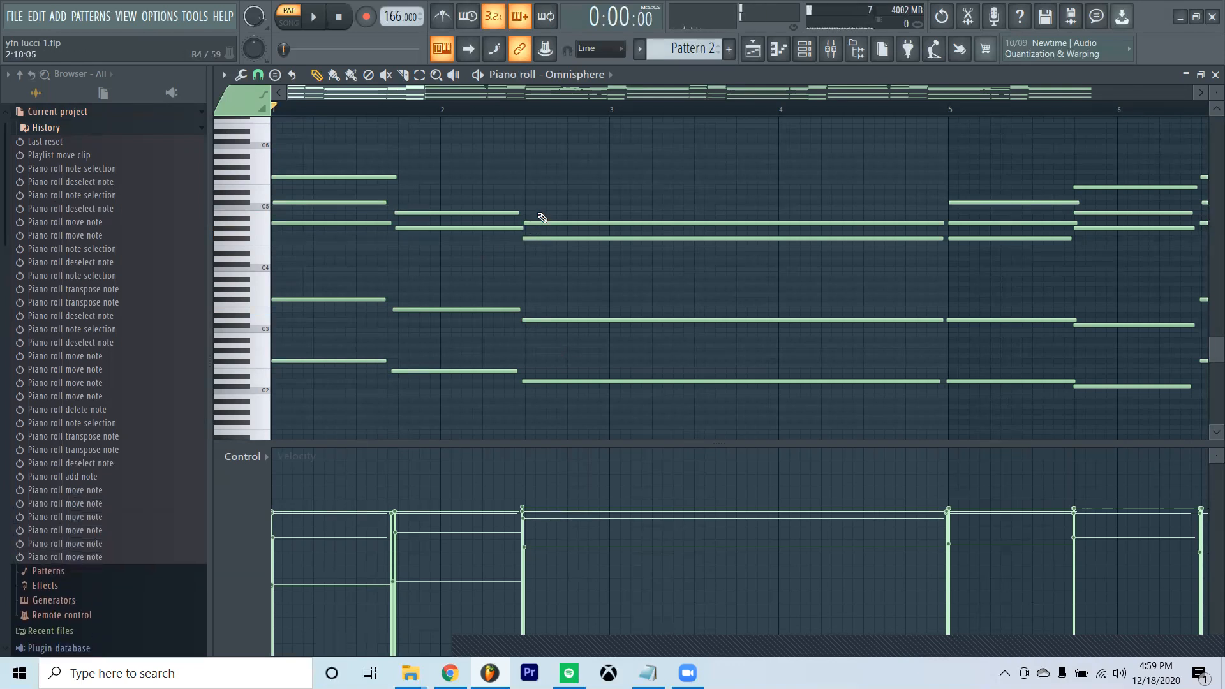
# Add E5 on top of the second chord and C#5 on top of the third, playing back the progression.
pyautogui.click(538, 197)
pyautogui.click(400, 186)
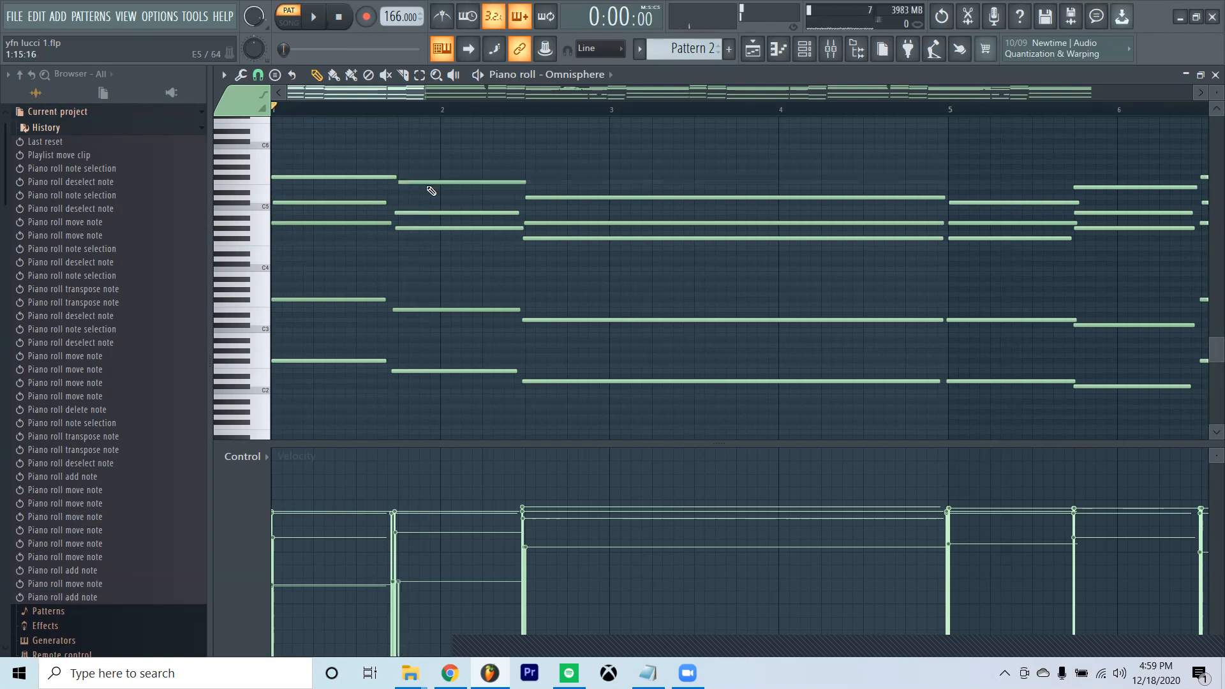
pyautogui.click(424, 187)
pyautogui.press('space')
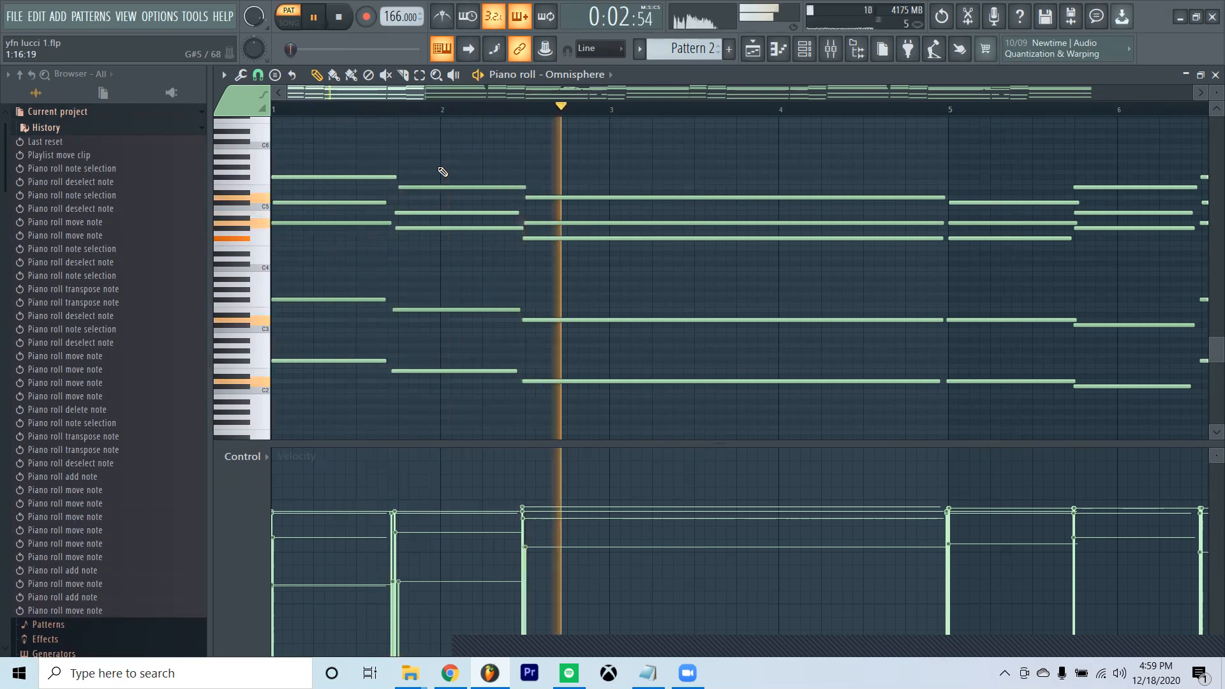
pyautogui.press('space')
pyautogui.moveTo(561, 198); pyautogui.dragTo(562, 204)
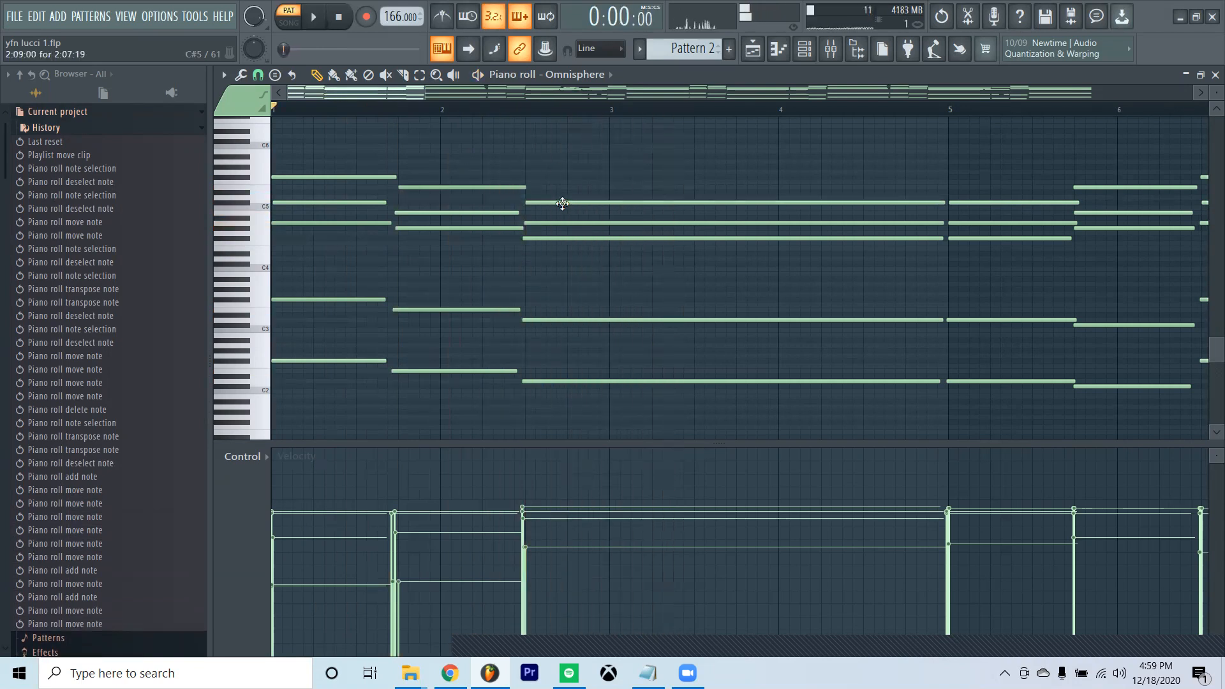
# Highlight the third chord and the matching chord near bar 10 to compare their notes, and clear the selection.
pyautogui.scroll(-5, 574, 113)
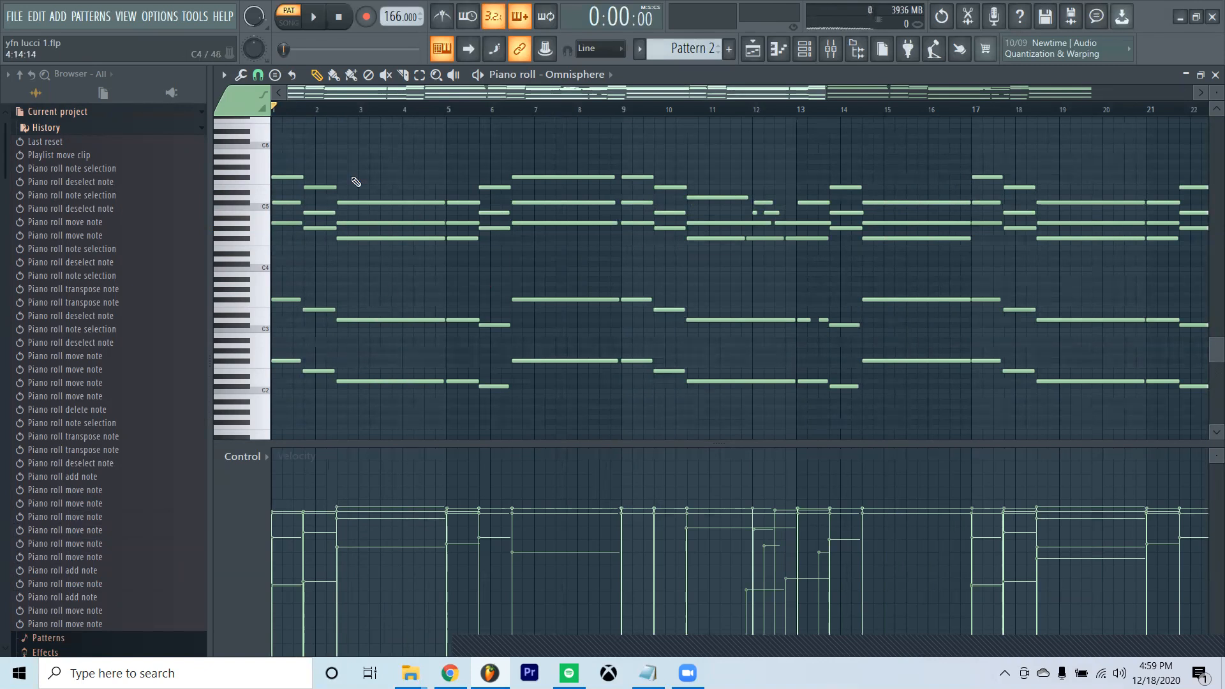
pyautogui.moveTo(704, 198); pyautogui.dragTo(745, 419)
pyautogui.moveTo(436, 162); pyautogui.dragTo(462, 345)
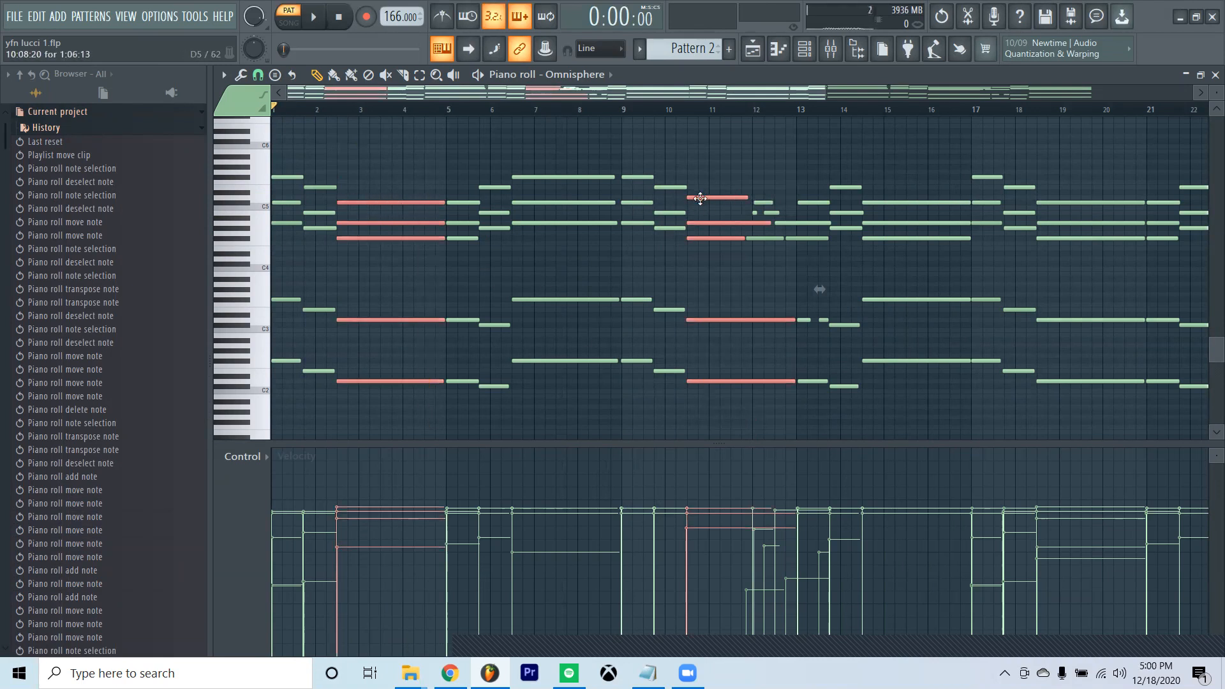
pyautogui.moveTo(782, 192); pyautogui.dragTo(755, 211)
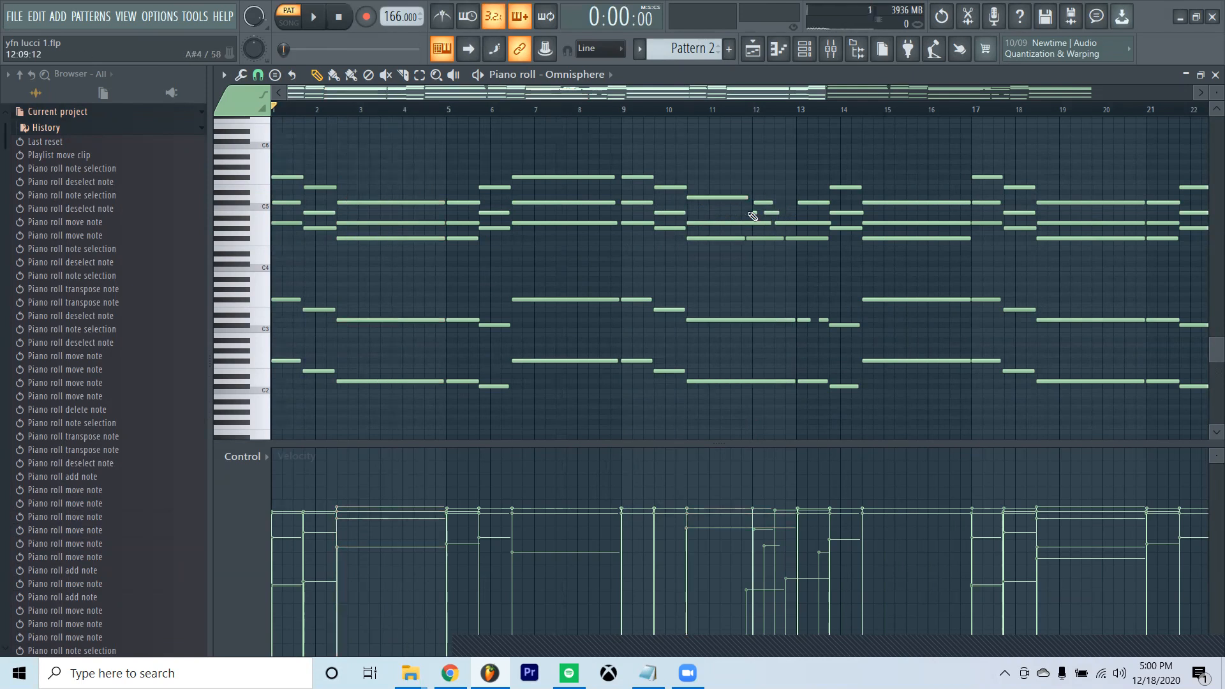
# Try stacking extra A5 and C#6 notes above the first chord and play back the result.
pyautogui.scroll(-3, 772, 109)
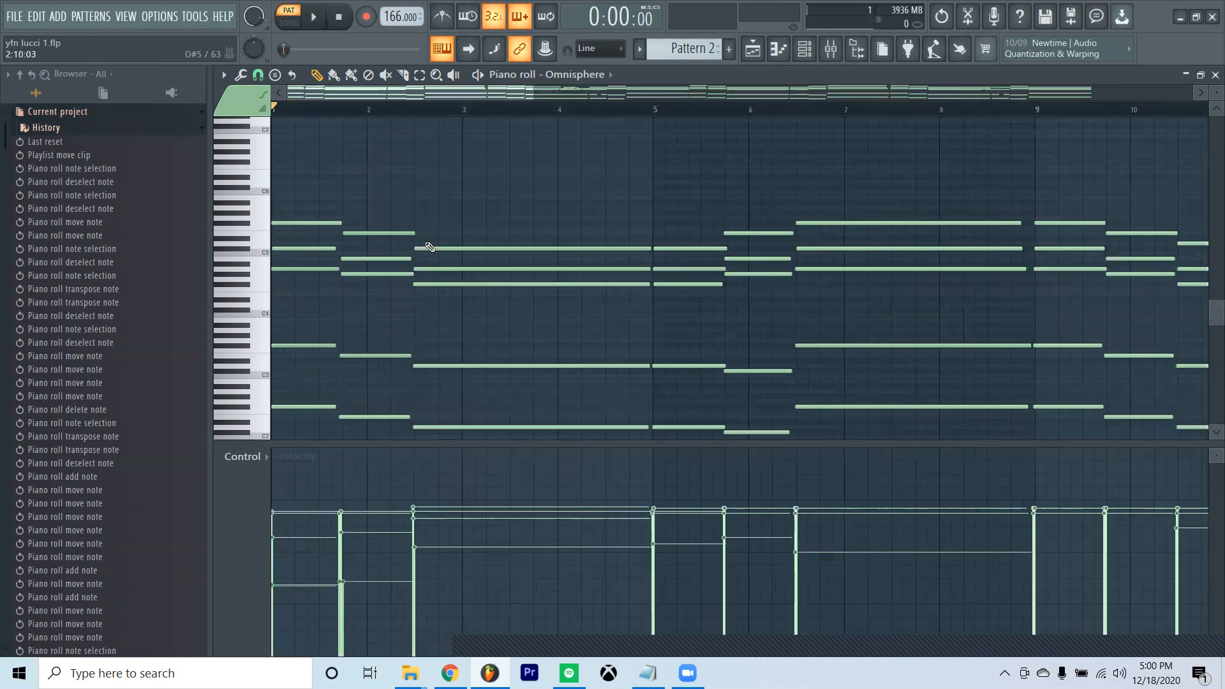
pyautogui.click(320, 224)
pyautogui.moveTo(284, 208); pyautogui.dragTo(273, 185)
pyautogui.press('space')
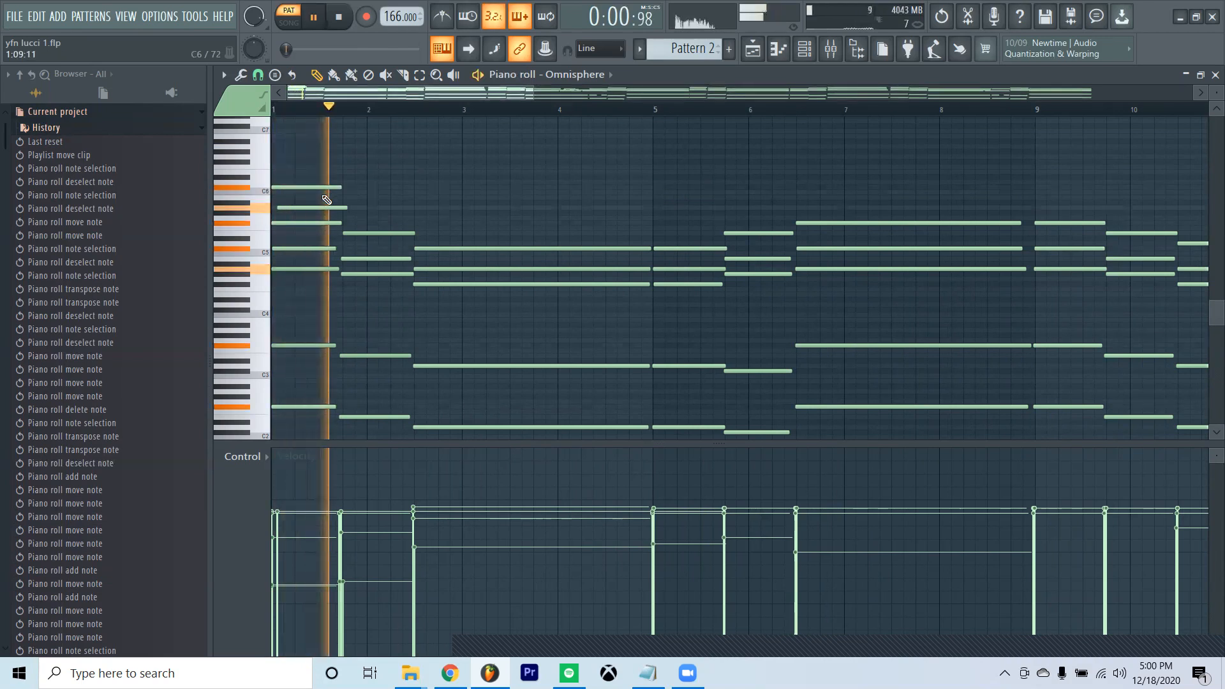
pyautogui.press('space')
# Delete the extra A5 and C#6 notes above the first chord.
pyautogui.moveTo(335, 207)
pyautogui.mouseDown()
pyautogui.moveTo(313, 202)
pyautogui.moveTo(321, 213)
pyautogui.mouseUp()
pyautogui.keyDown('ctrl'); pyautogui.click(326, 204); pyautogui.keyUp('ctrl')
pyautogui.rightClick(306, 186)
pyautogui.rightClick(313, 207)
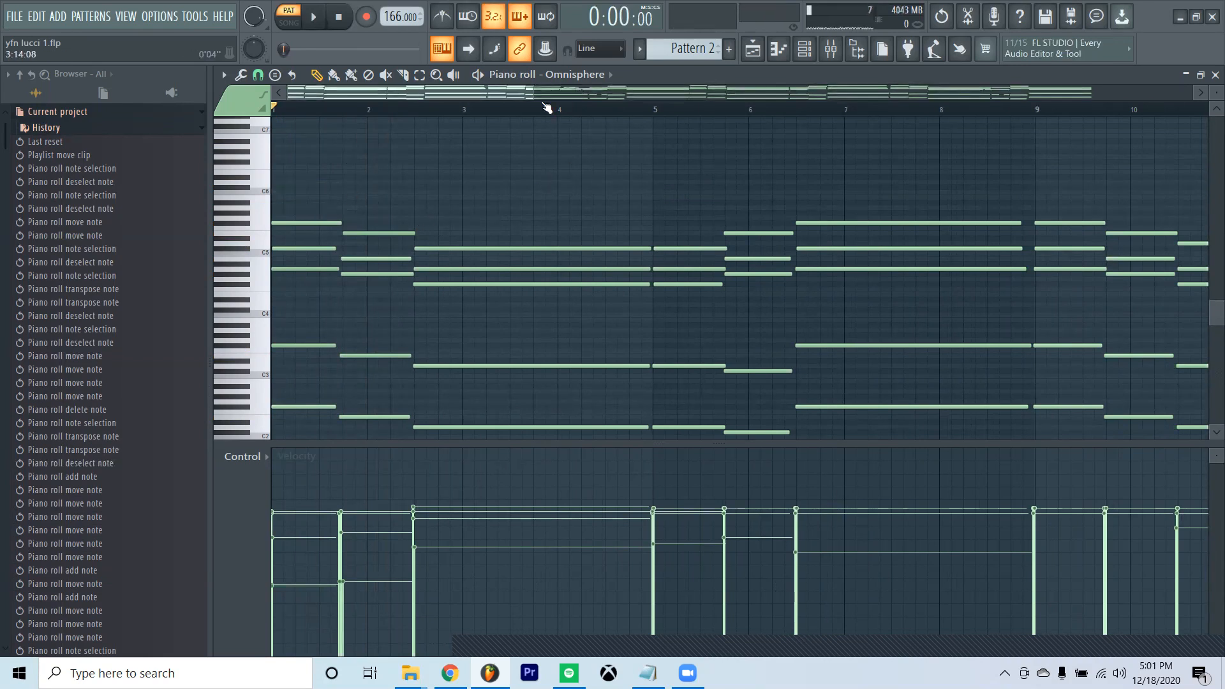
pyautogui.scroll(-3, 546, 109)
pyautogui.scroll(1, 566, 143)
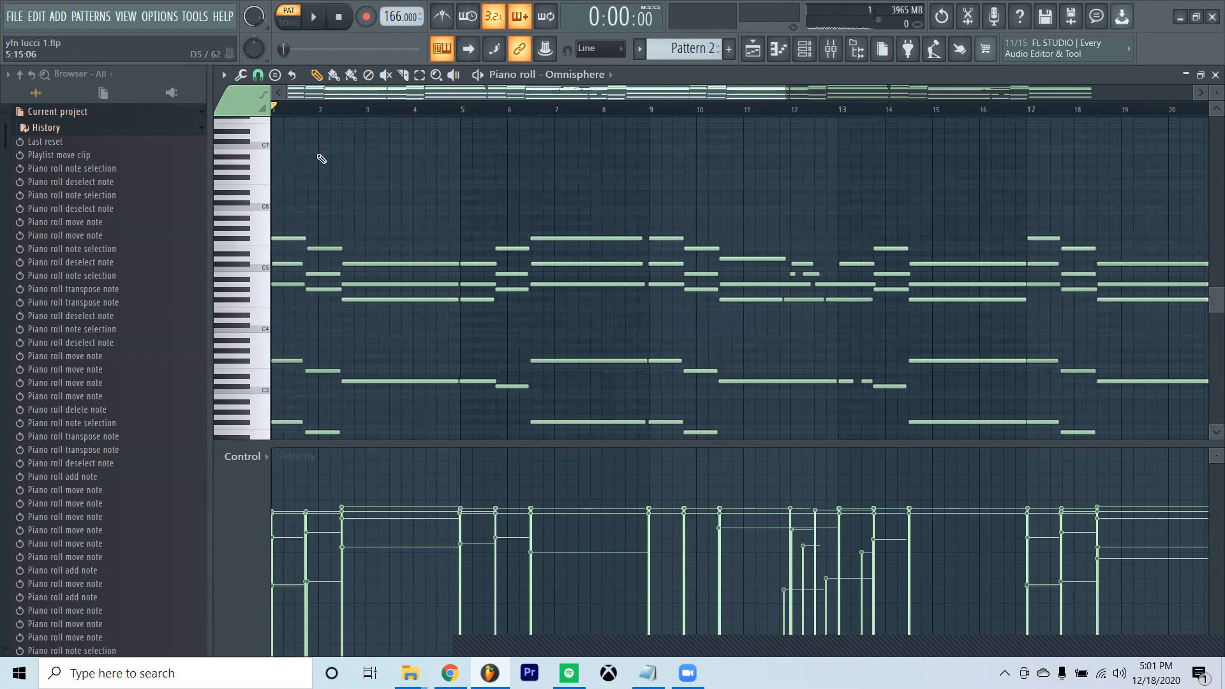
# Select the third chord and the matching chord near bar 10, and audition the third chord.
pyautogui.moveTo(543, 143); pyautogui.dragTo(549, 409)
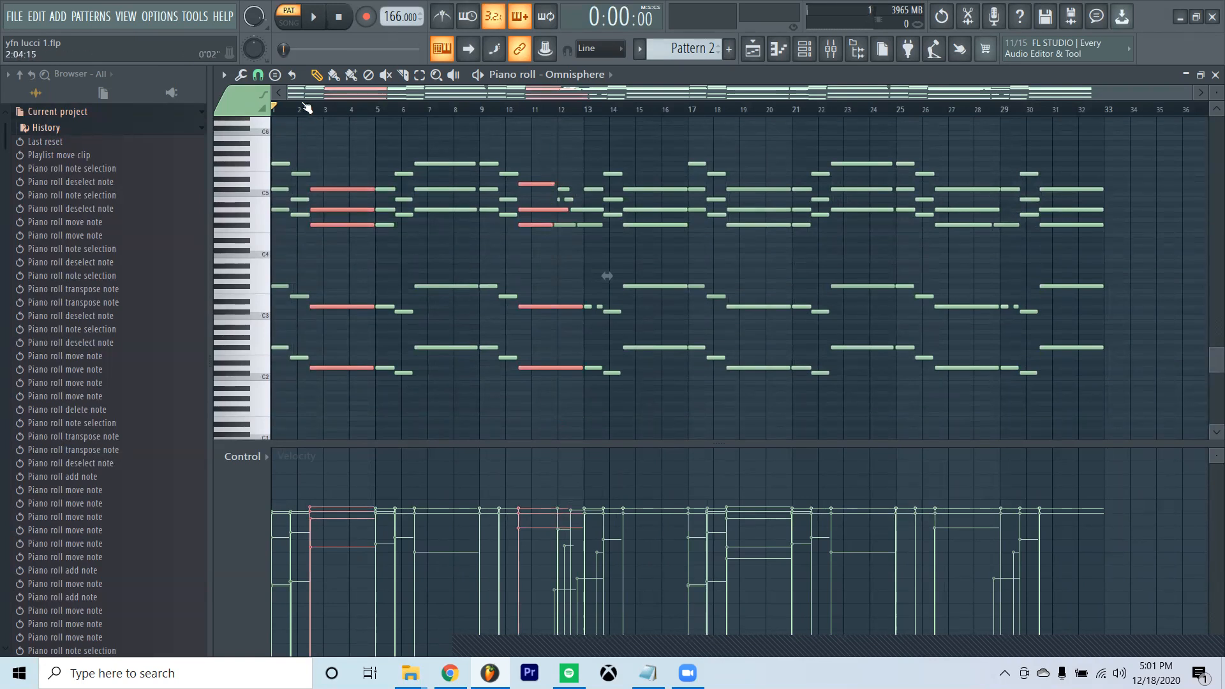
pyautogui.press('space')
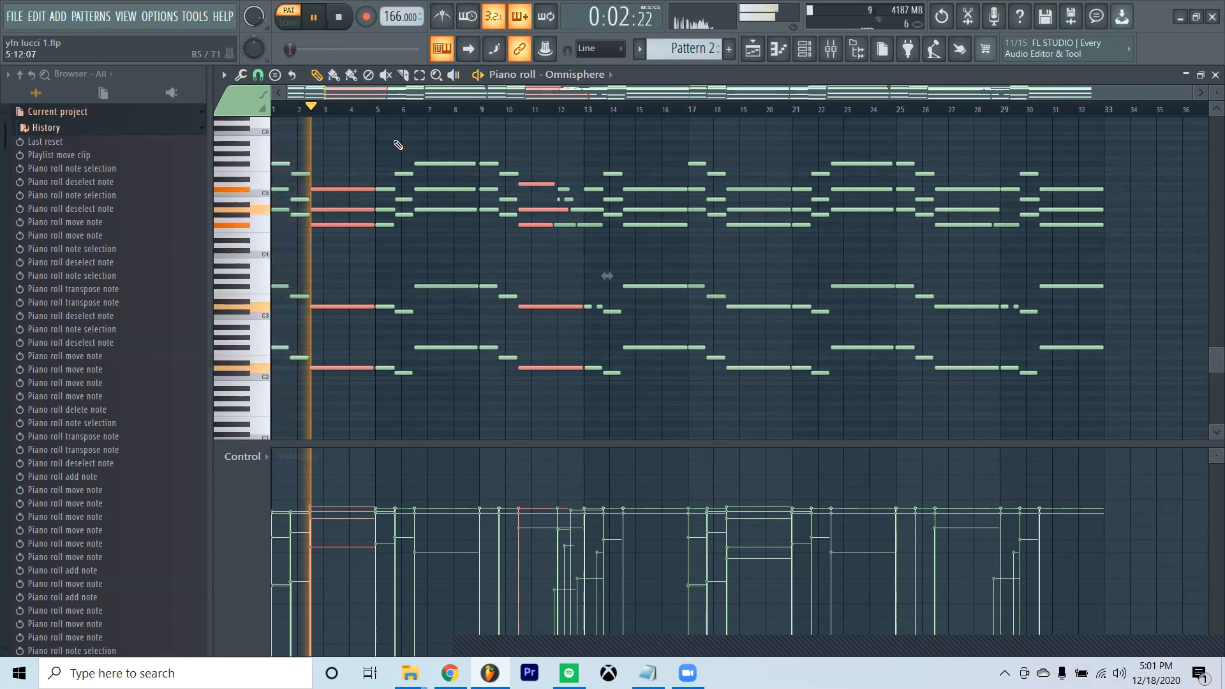
pyautogui.press('space')
# Clear the note selection and play back the progression from bar 9.
pyautogui.click(486, 109)
pyautogui.keyDown('ctrl'); pyautogui.click(520, 134); pyautogui.keyUp('ctrl')
pyautogui.press('space')
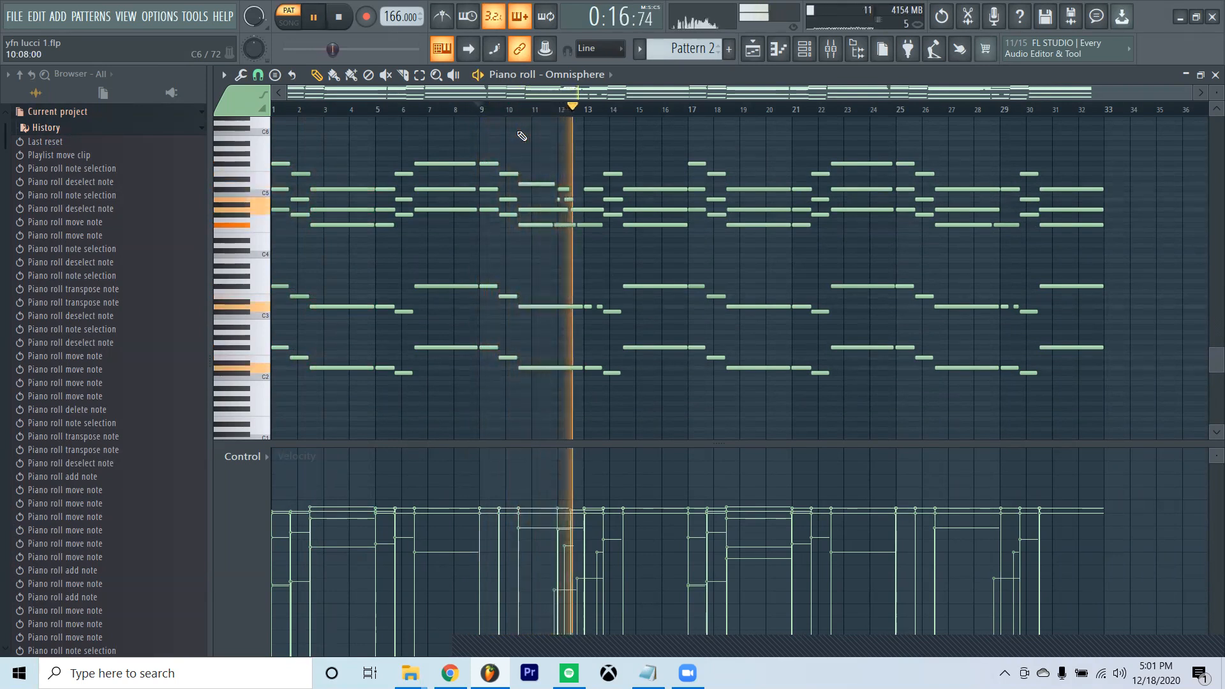
pyautogui.press('space')
pyautogui.click(620, 164)
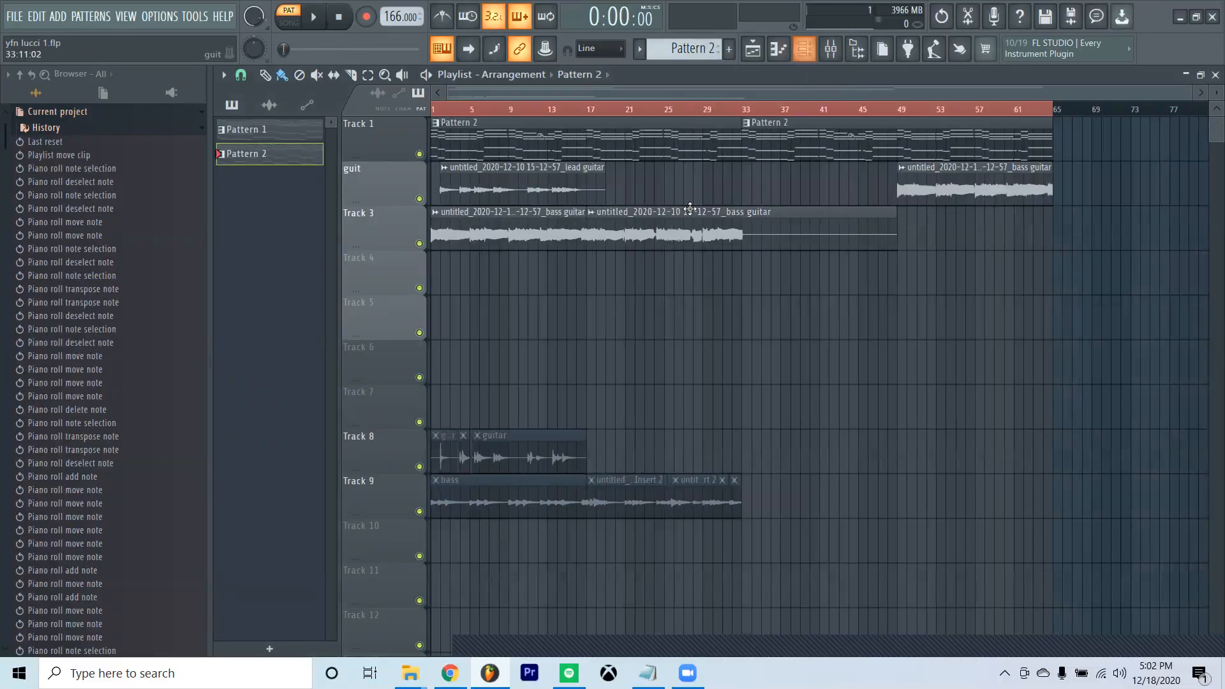
# Inspect the guitar audio clip's channel settings and the mixer, closing both windows.
pyautogui.doubleClick(690, 208)
pyautogui.click(1021, 274)
pyautogui.click(830, 49)
pyautogui.click(1163, 204)
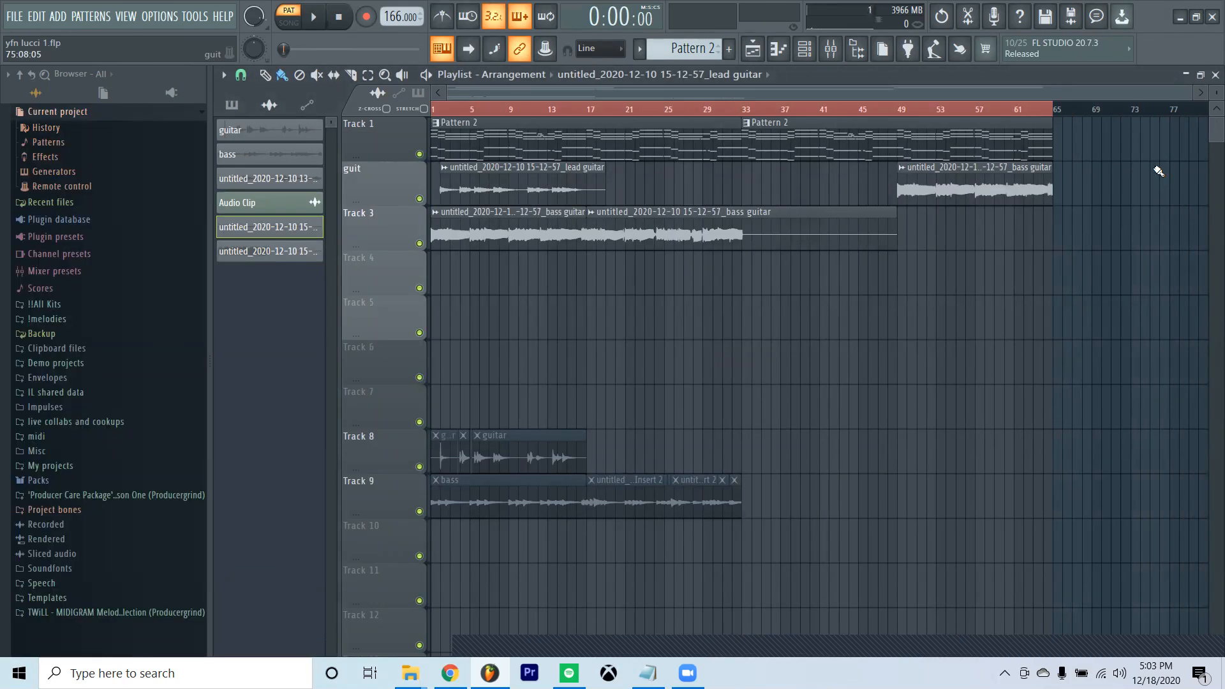
# Solo the guit track for playback and open the lead guitar clip's channel settings.
pyautogui.scroll(1, 416, 176)
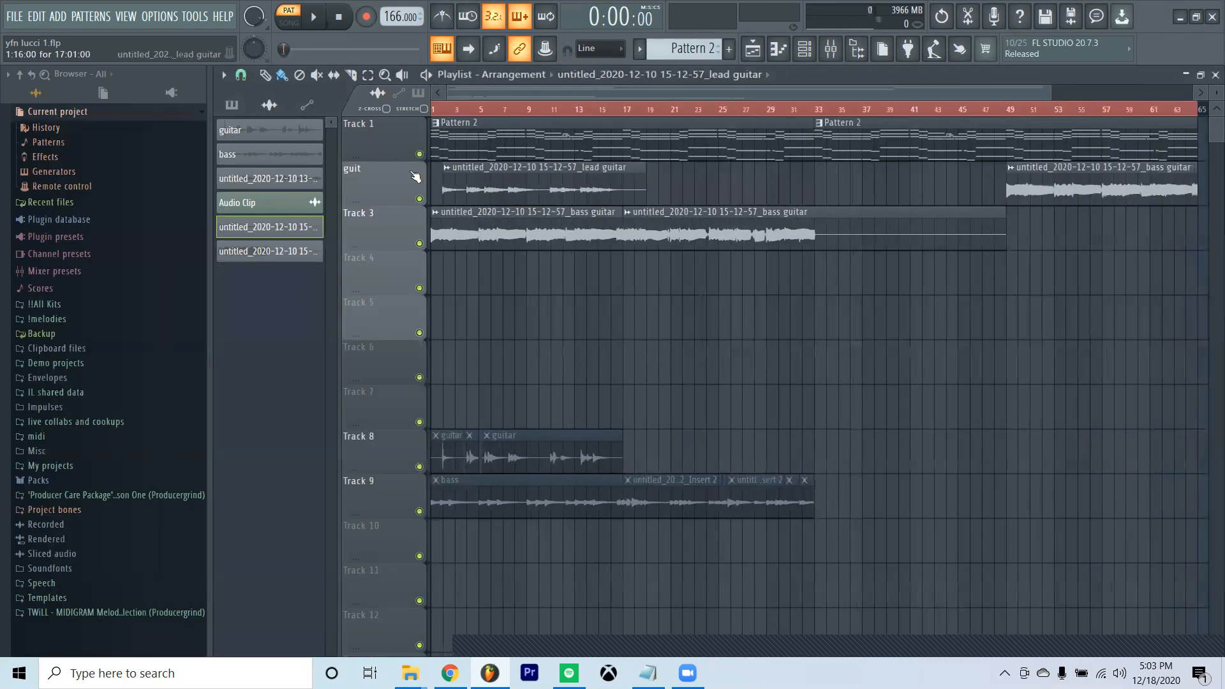
pyautogui.rightClick(419, 154)
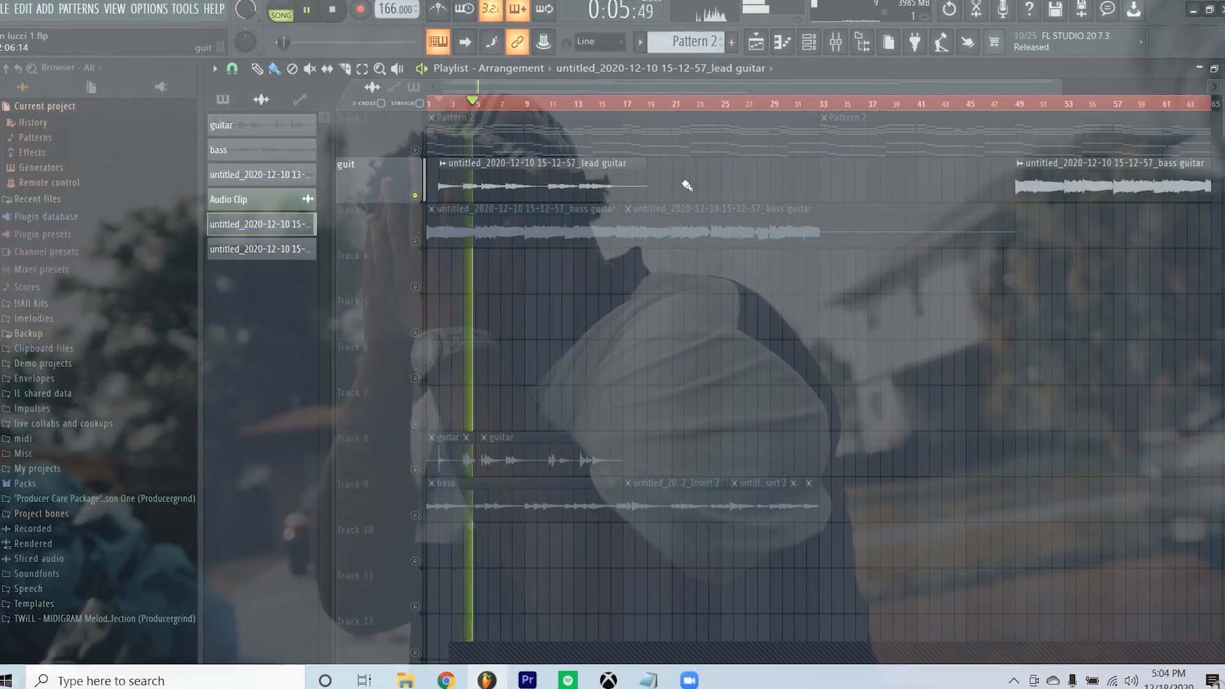
pyautogui.doubleClick(604, 170)
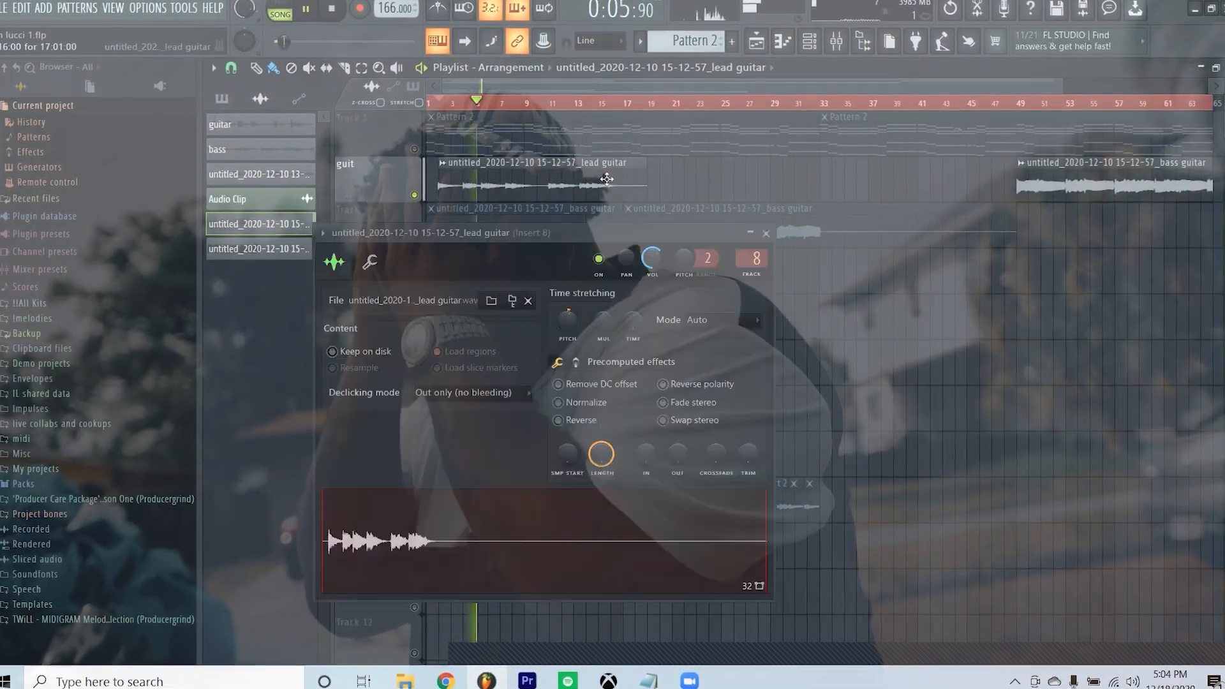
# Review the lead guitar's Insert 8 in the mixer, stop playback, and open the bass guitar clip's settings on Track 3.
pyautogui.click(835, 43)
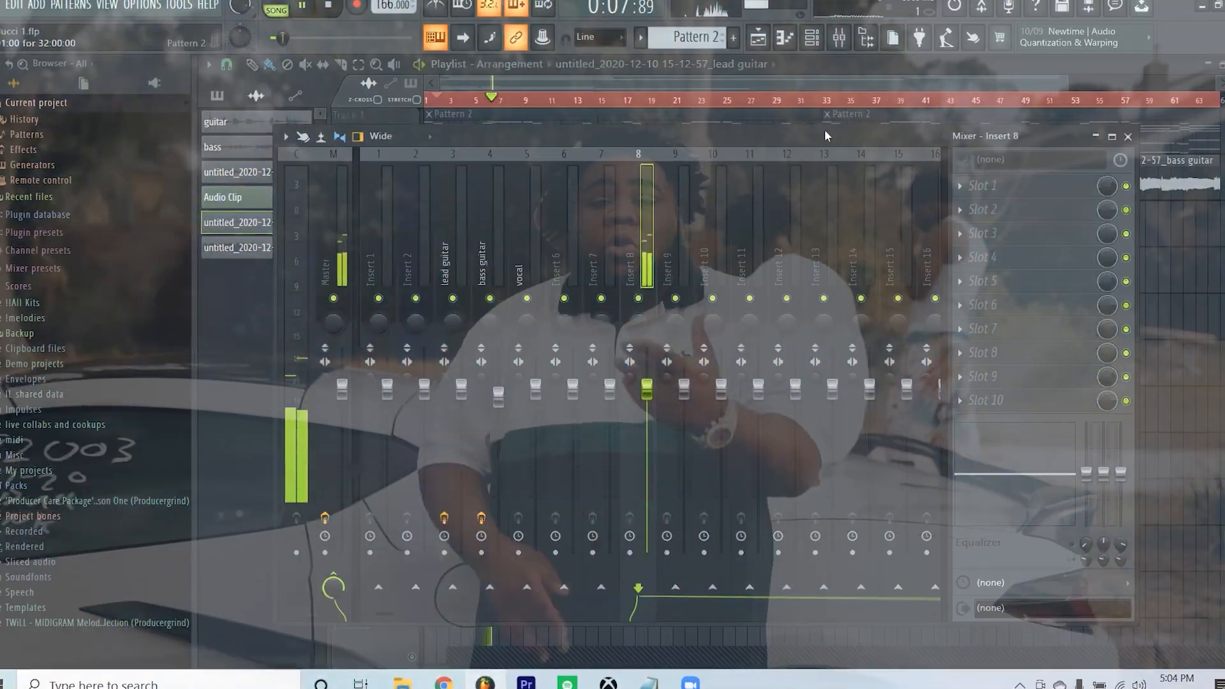
pyautogui.moveTo(825, 136); pyautogui.dragTo(814, 324)
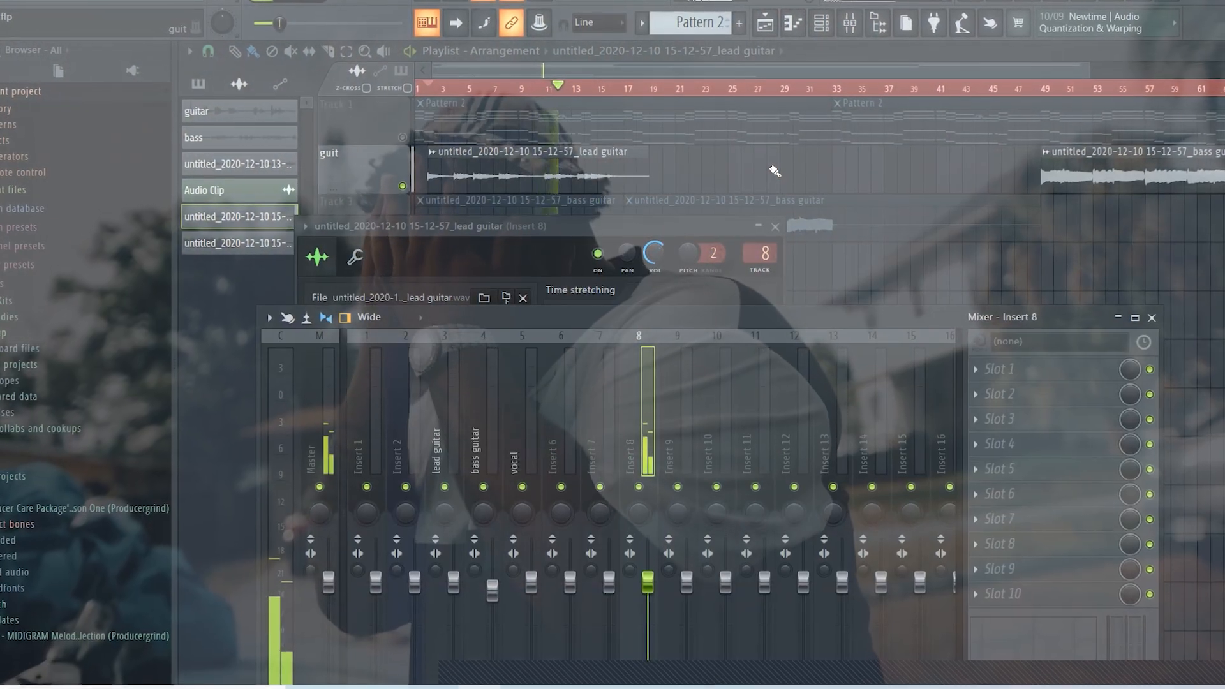
pyautogui.press('space')
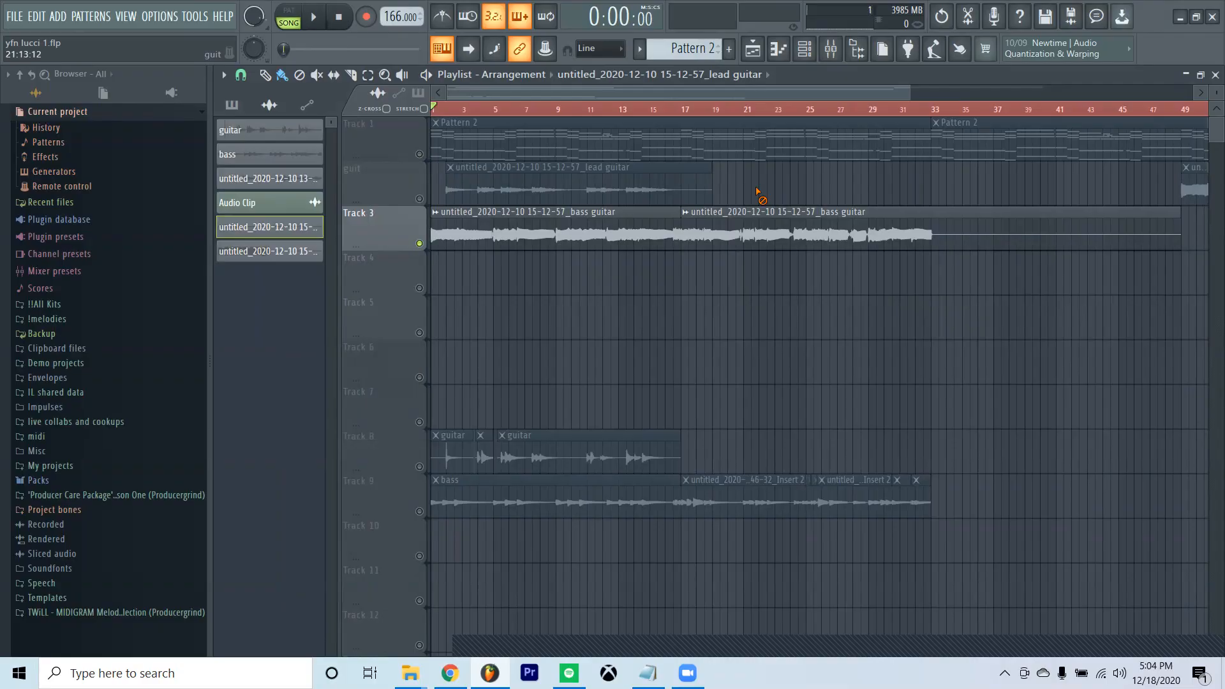
pyautogui.doubleClick(761, 217)
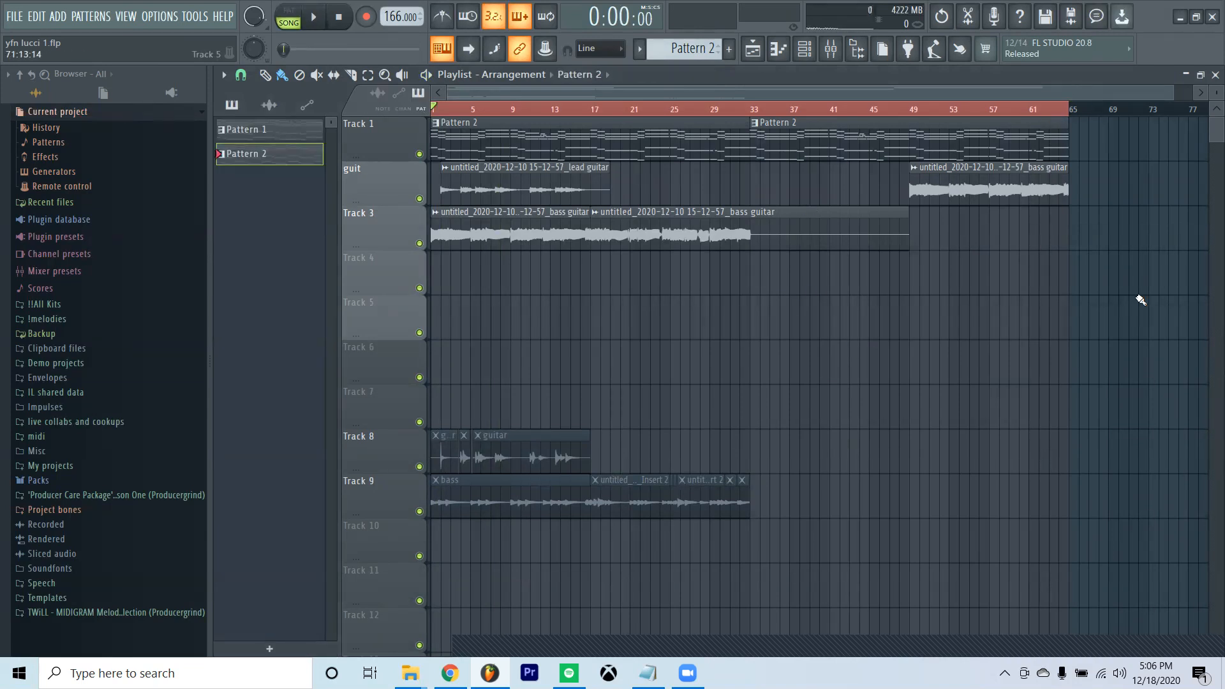
# Solo the guit track and play the lead guitar recording from its start just before bar 2.
pyautogui.scroll(5, 467, 181)
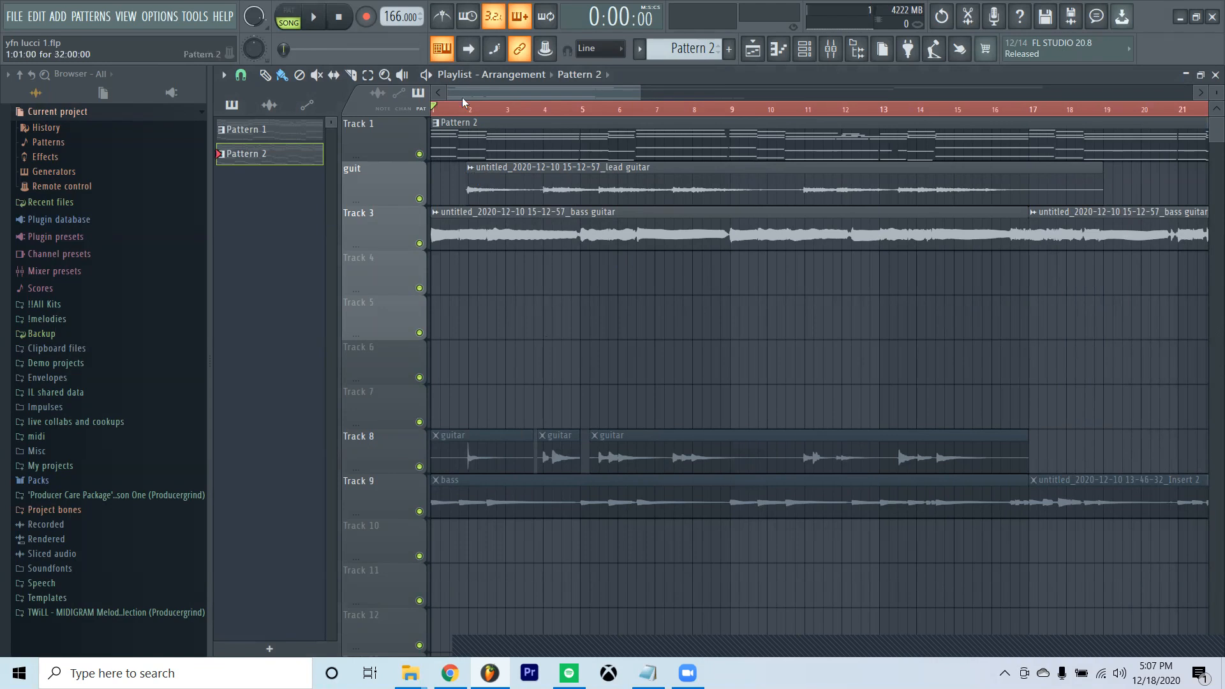
pyautogui.scroll(3, 592, 197)
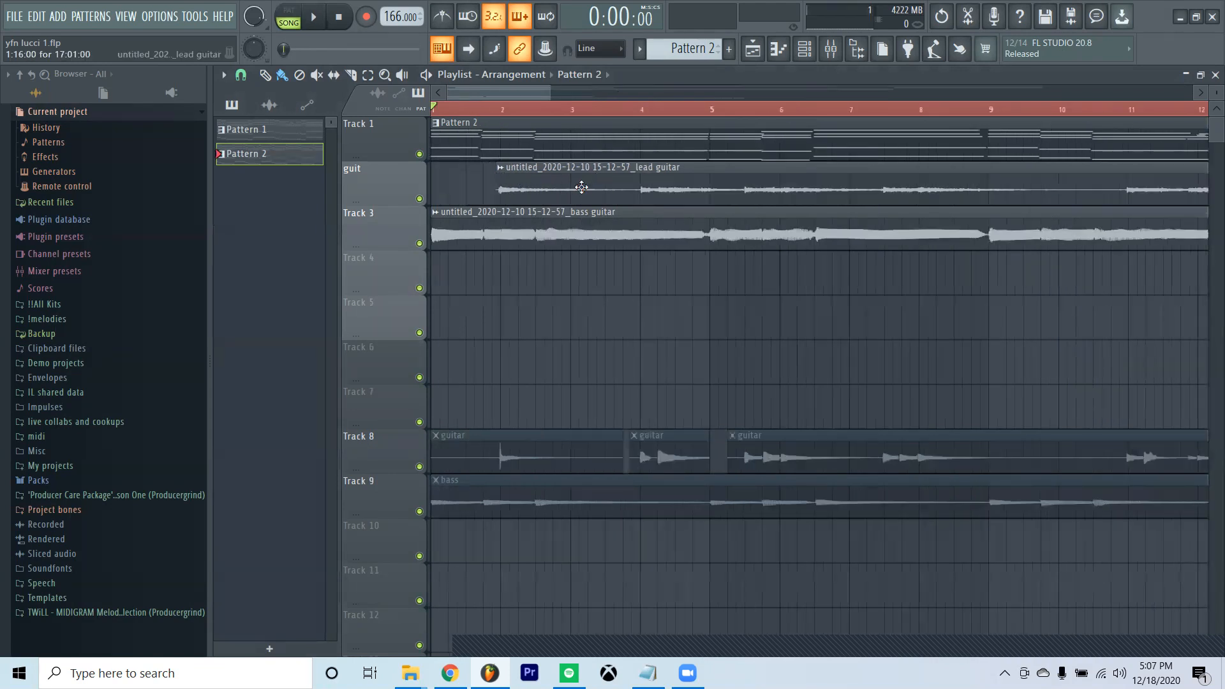
pyautogui.rightClick(419, 199)
pyautogui.press('space')
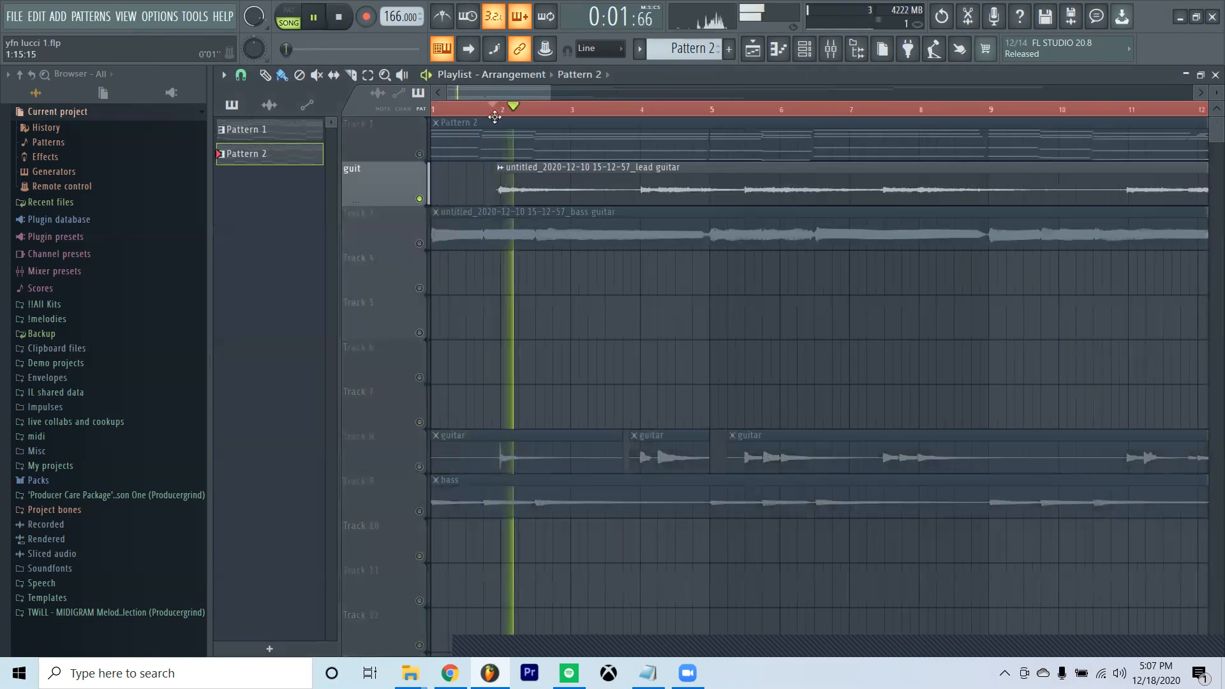
pyautogui.press('space')
# Play the soloed lead guitar from about bar 4, and stop playback with the whole arrangement in view.
pyautogui.click(637, 114)
pyautogui.press('space')
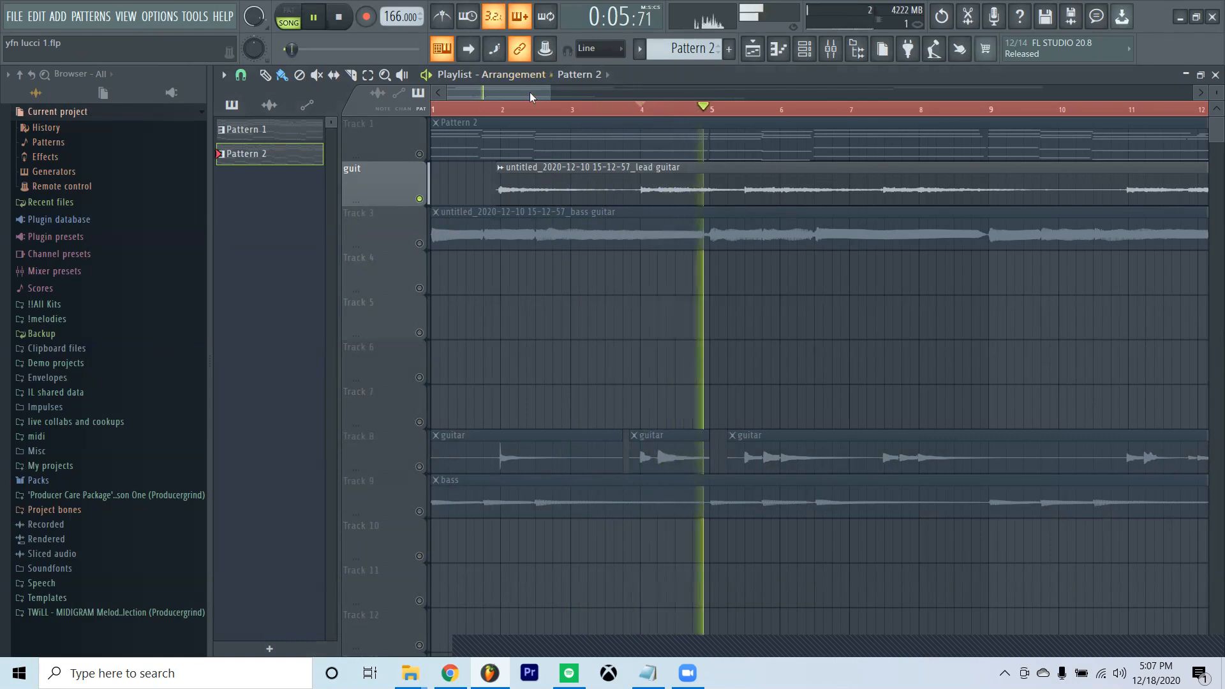
pyautogui.moveTo(530, 96); pyautogui.dragTo(558, 106)
pyautogui.scroll(-5, 547, 105)
pyautogui.press('space')
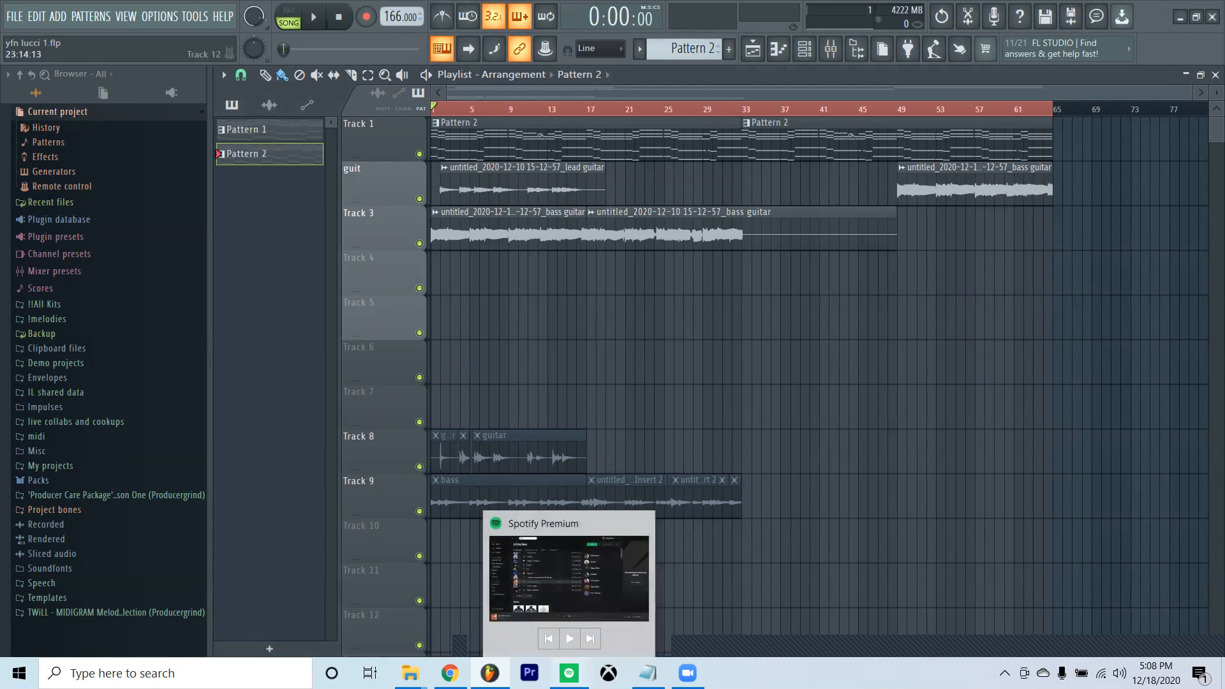
# Switch to Spotify and examine Toosii's artist page, including the popular songs and similar artists.
pyautogui.click(568, 673)
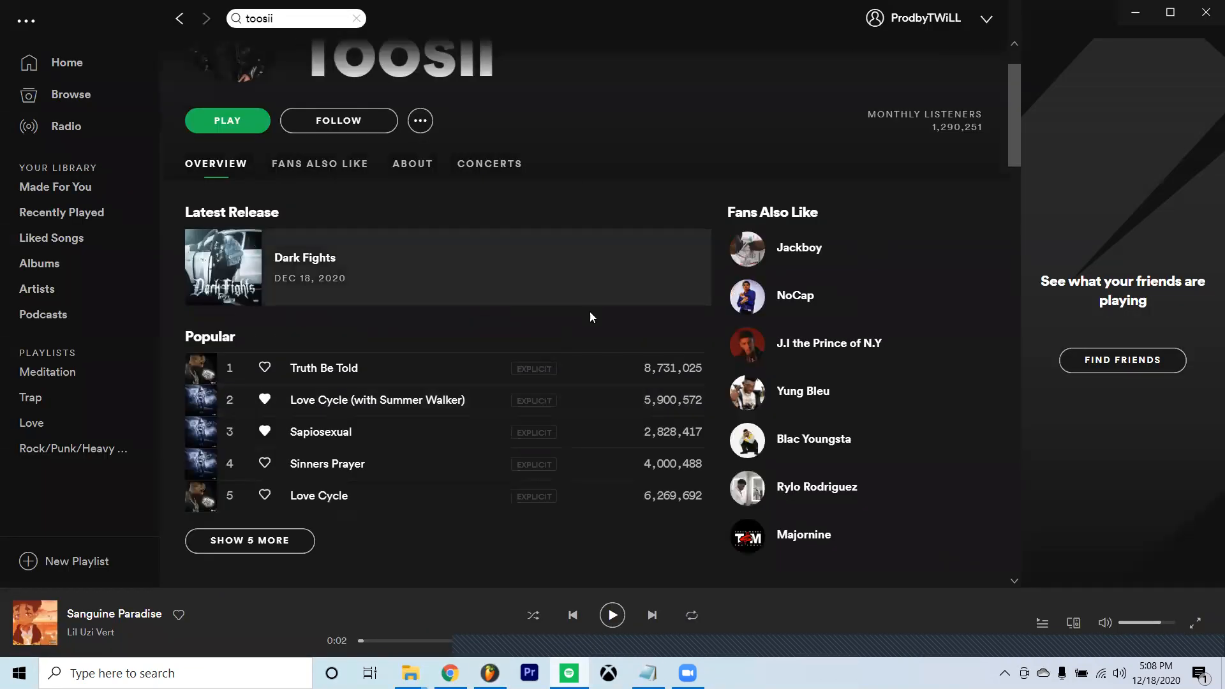
pyautogui.scroll(2, 587, 325)
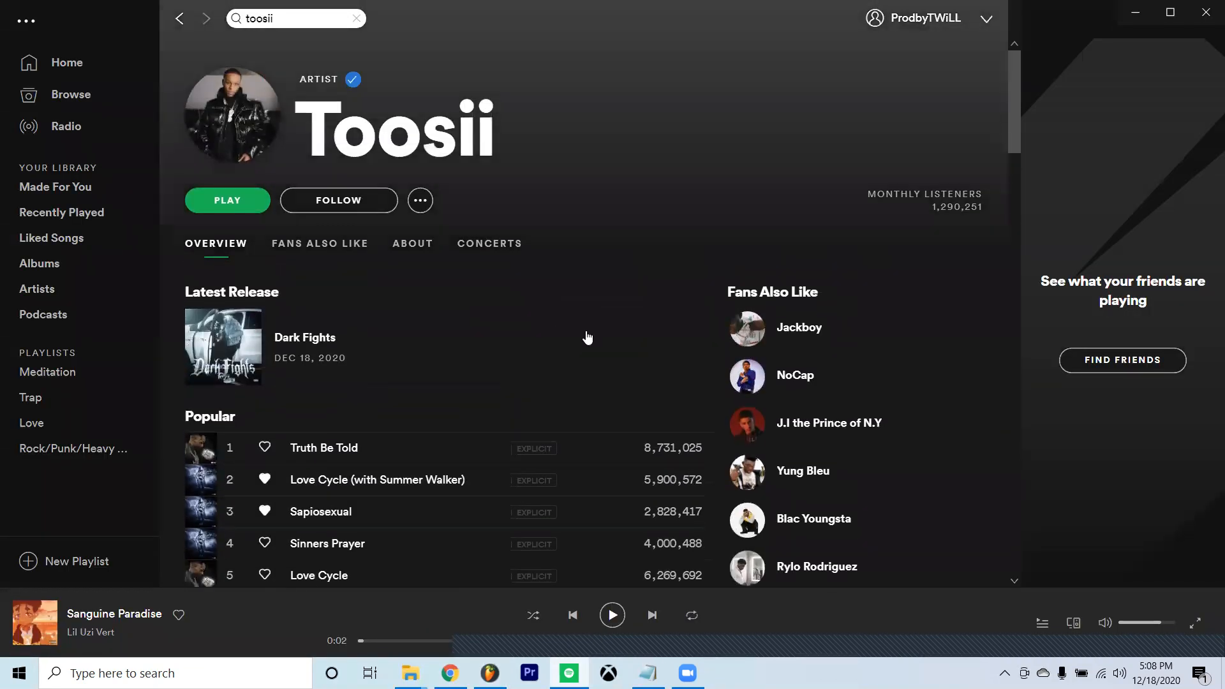
pyautogui.scroll(-4, 465, 347)
pyautogui.scroll(-4, 542, 300)
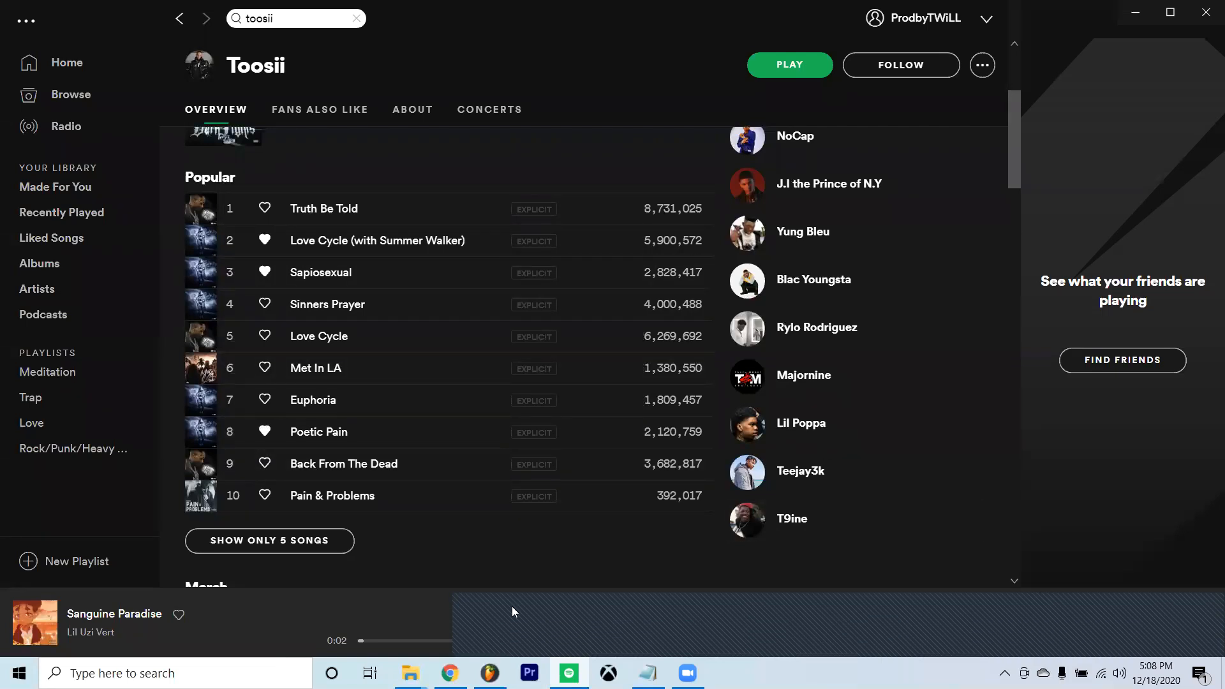
pyautogui.scroll(3, 496, 160)
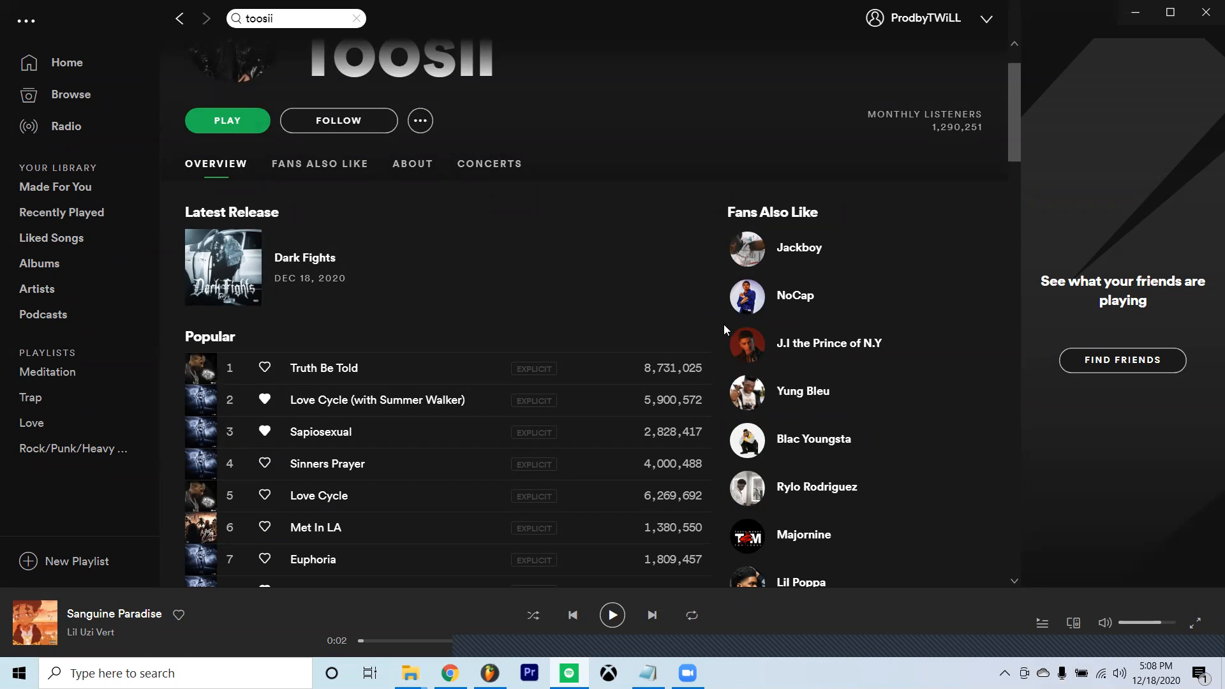
pyautogui.scroll(-4, 724, 329)
pyautogui.scroll(3, 723, 330)
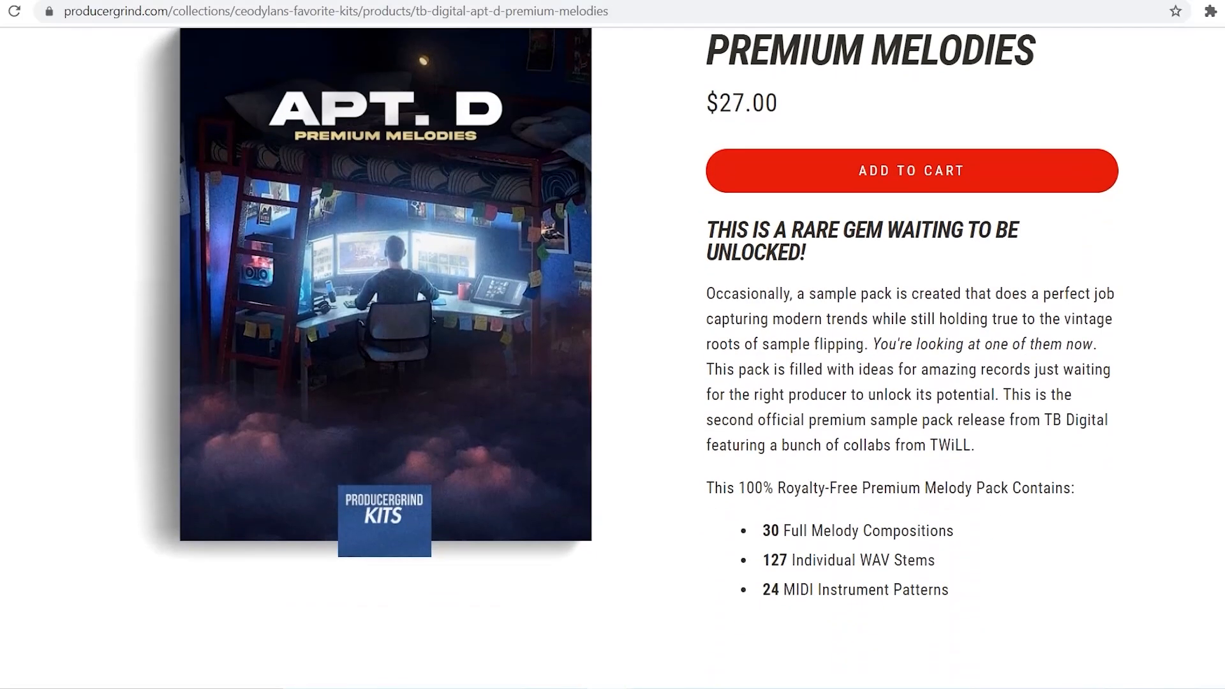
# Examine the APT. D Premium Melodies product page on producergrind.com in the browser, from the contents to the demo beat.
pyautogui.scroll(-7, 612, 357)
pyautogui.scroll(-12, 612, 357)
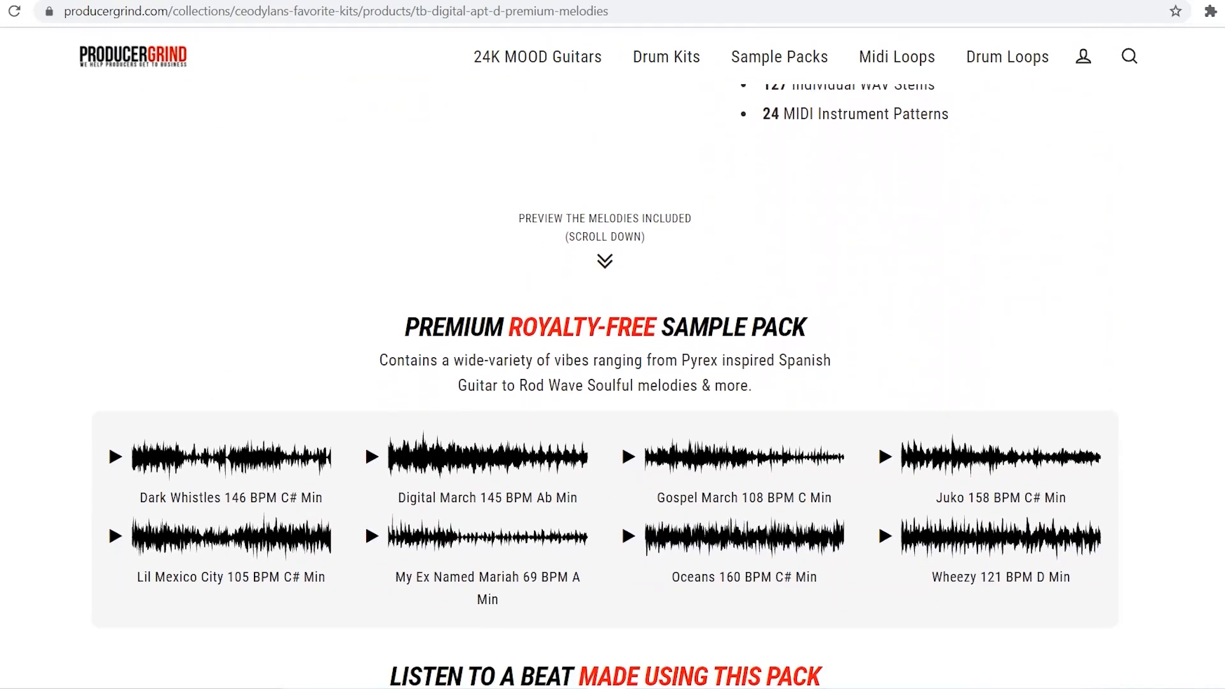
pyautogui.scroll(3, 273, 288)
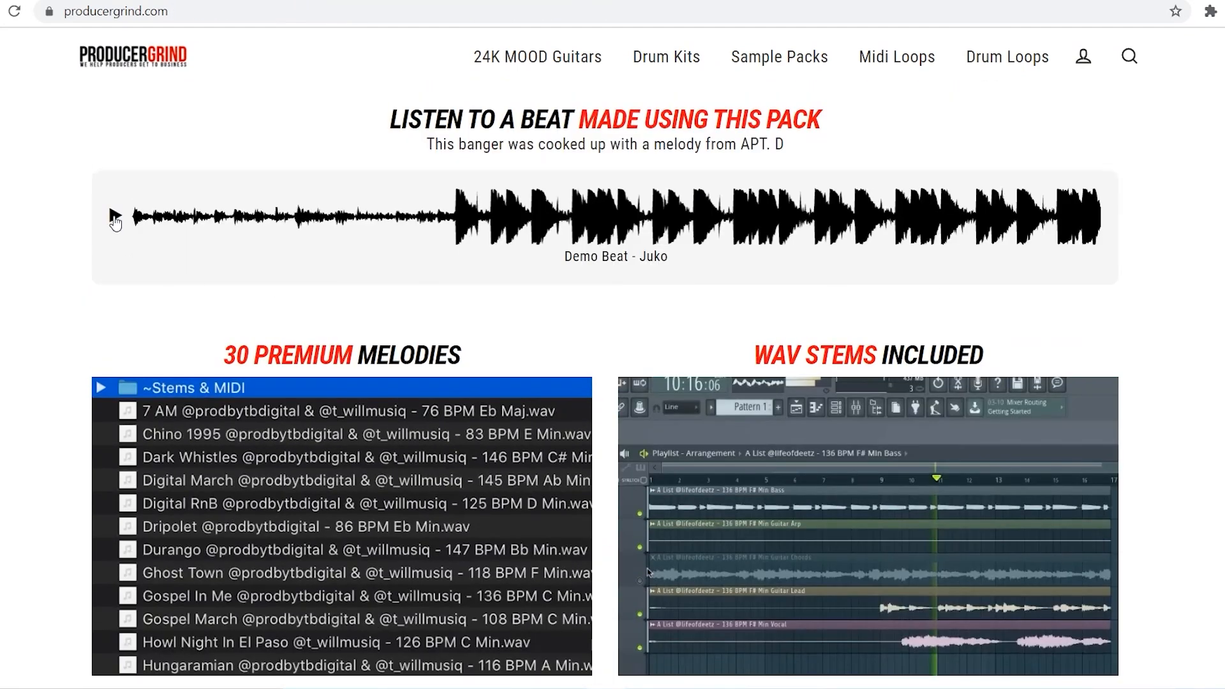